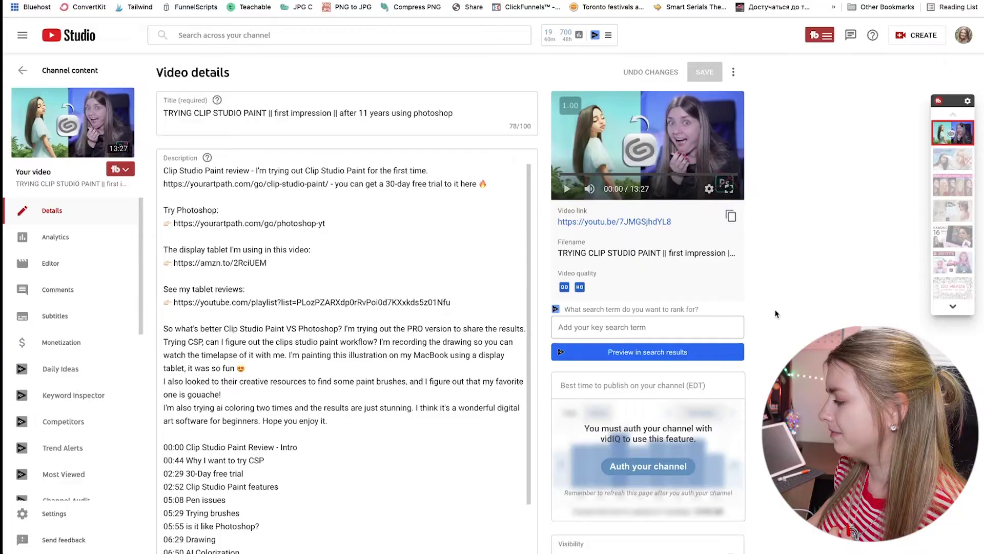
# - Scroll down the Clip Studio Paint video's details page toward the End screen row
pyautogui.scroll(-6, 774, 310)
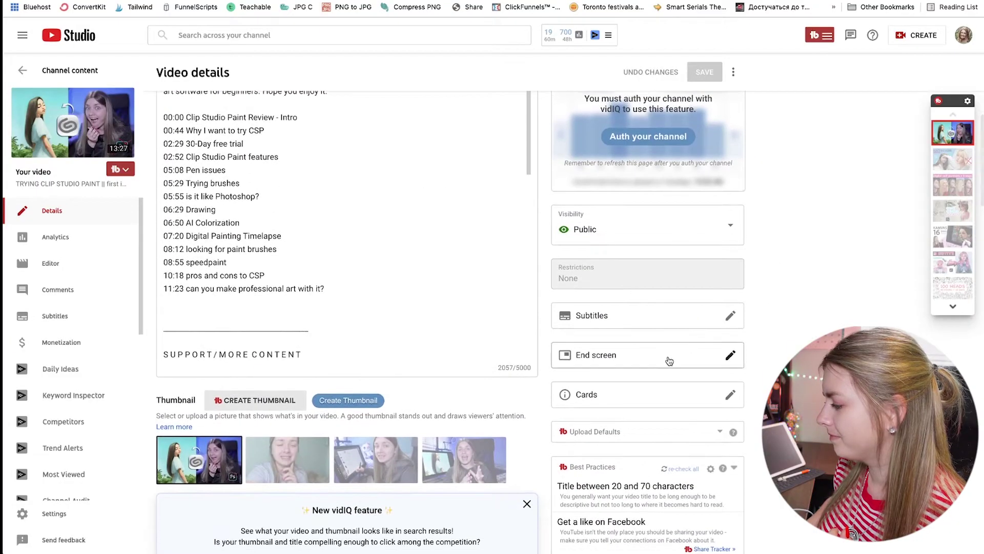
# - Open the End screen editor and review its elements by playing the preview and jumping through 13:07:02 and 13:09:20
pyautogui.click(669, 361)
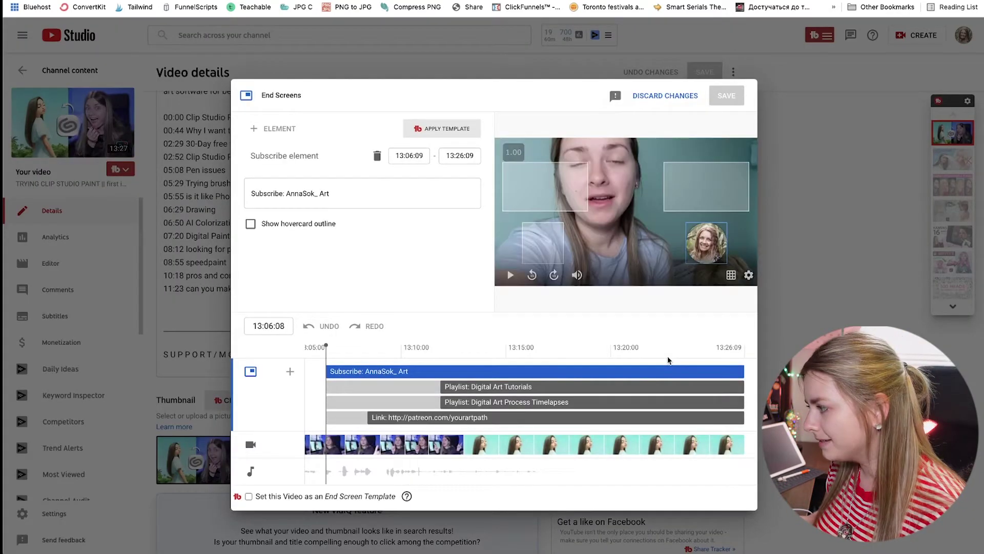
pyautogui.moveTo(326, 347); pyautogui.dragTo(324, 348)
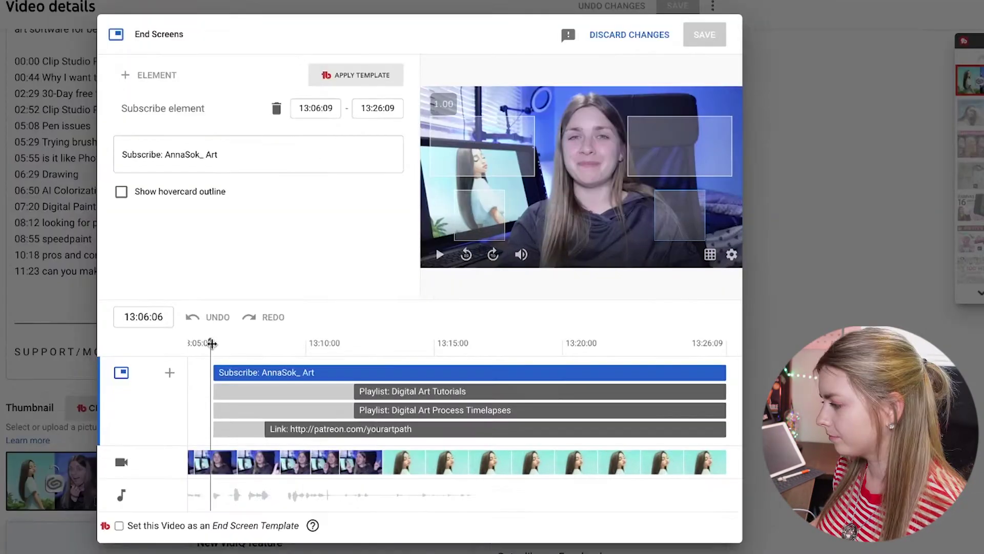
pyautogui.press('space')
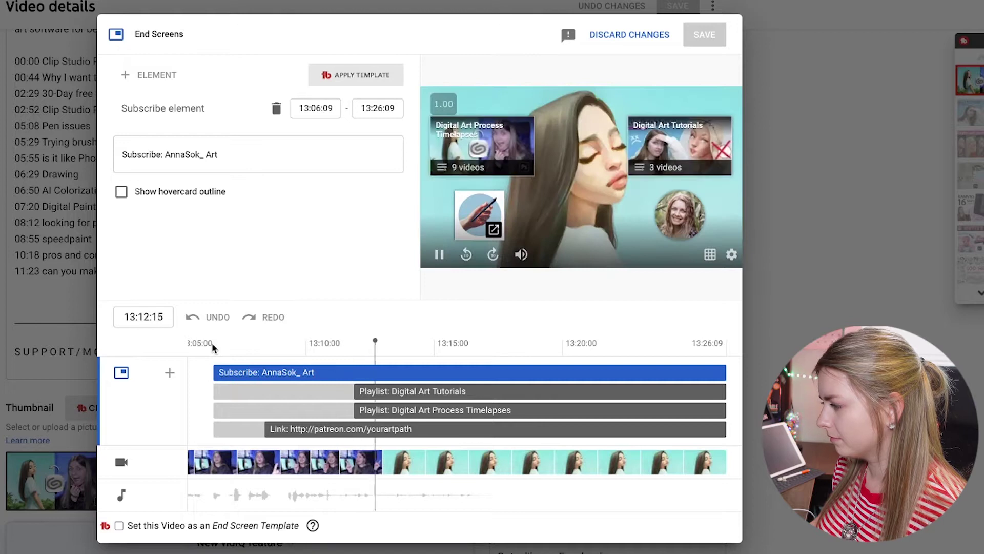
pyautogui.press('space')
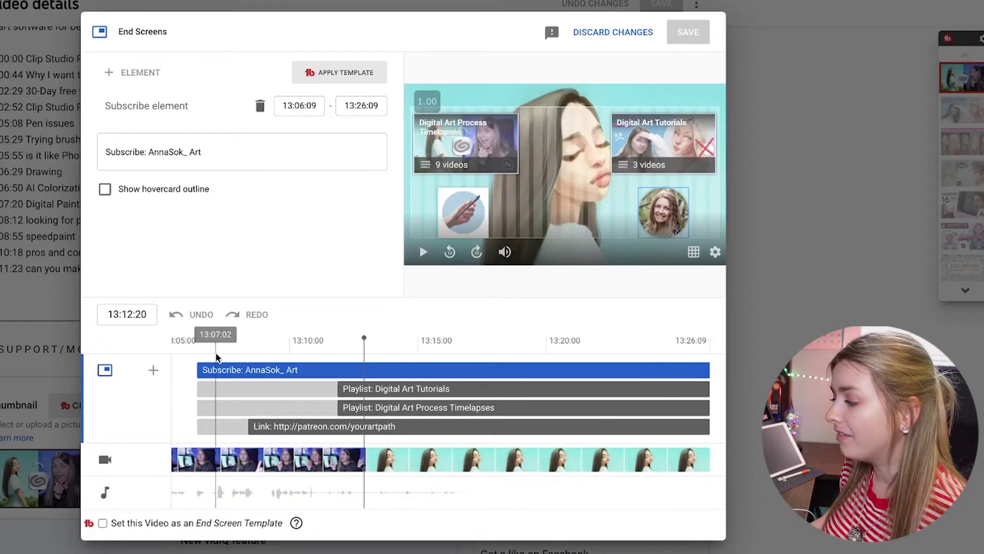
pyautogui.click(216, 353)
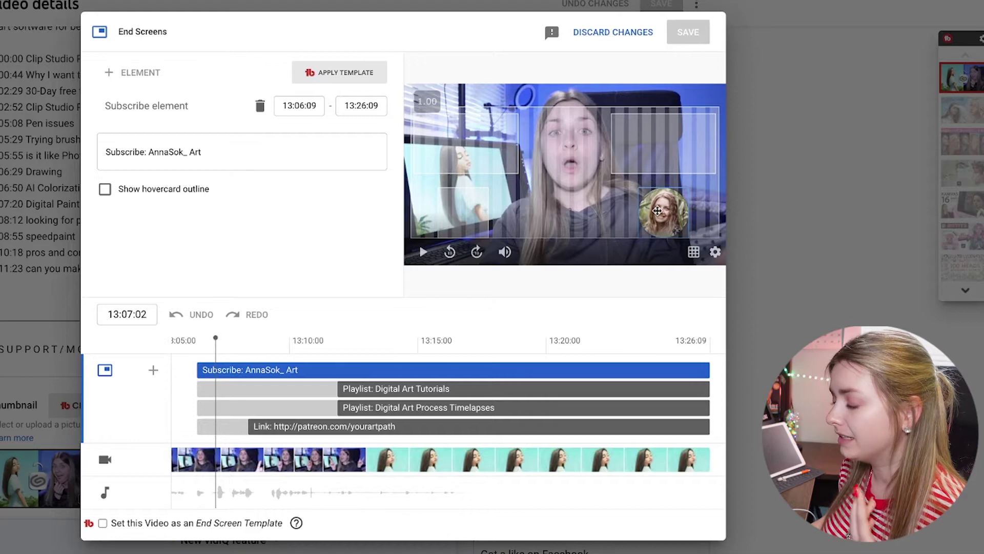
pyautogui.click(286, 349)
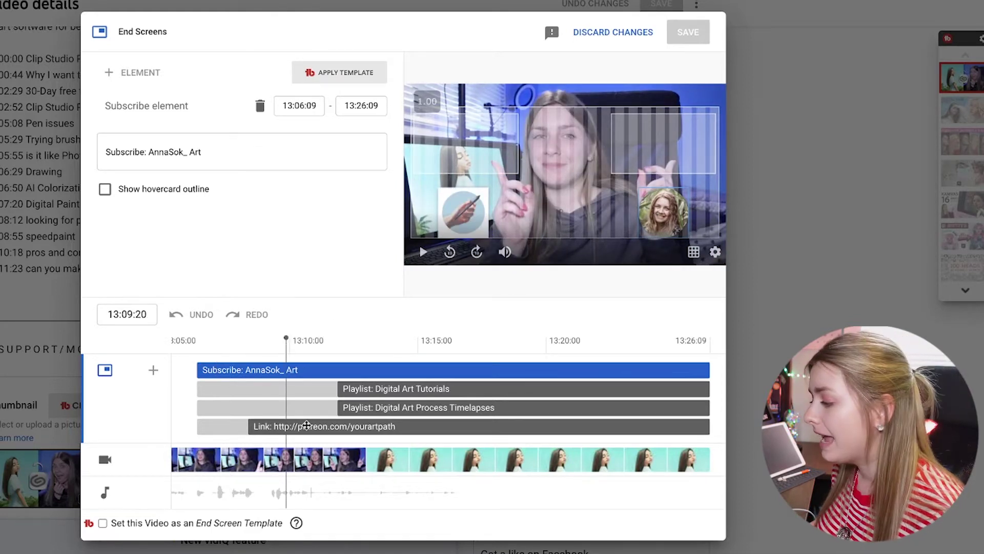
pyautogui.click(392, 348)
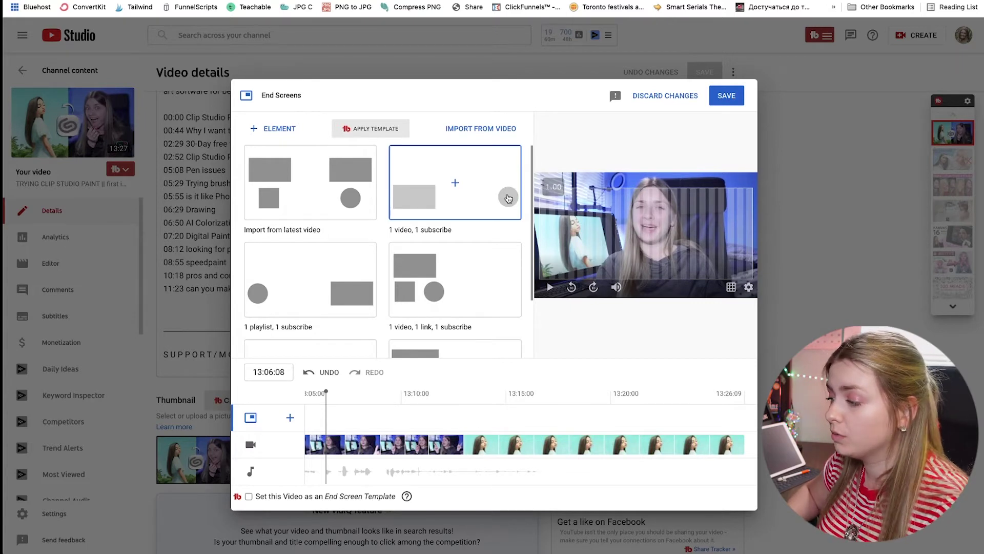
# - Add a 'Best for viewer' video element at the top-left, plus a channel subscribe element
pyautogui.scroll(-2, 509, 198)
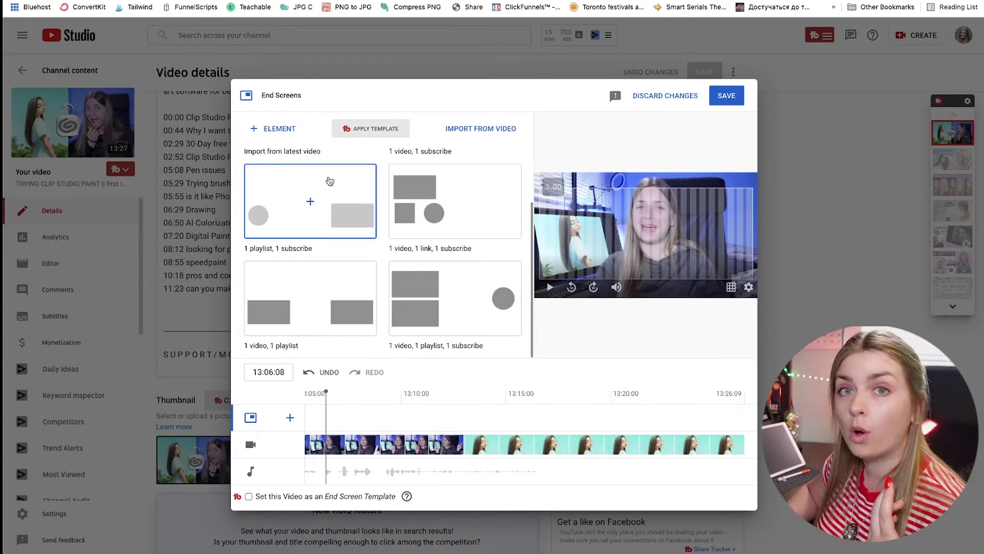
pyautogui.click(279, 131)
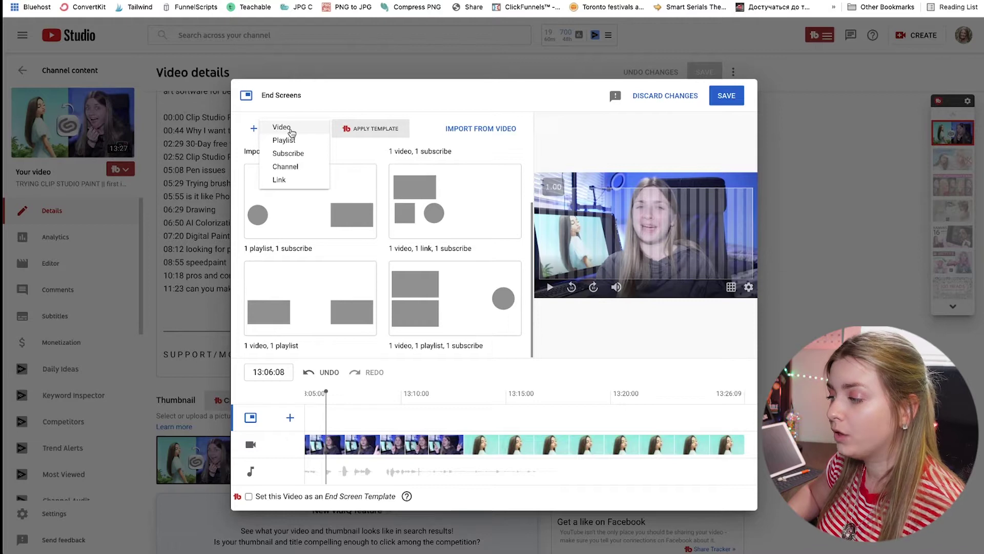
pyautogui.click(291, 131)
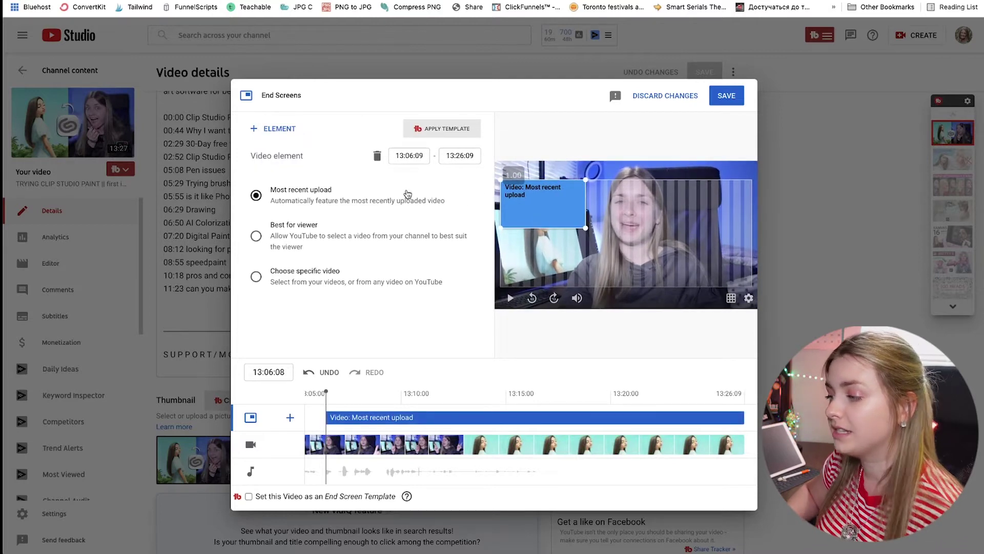
pyautogui.click(310, 235)
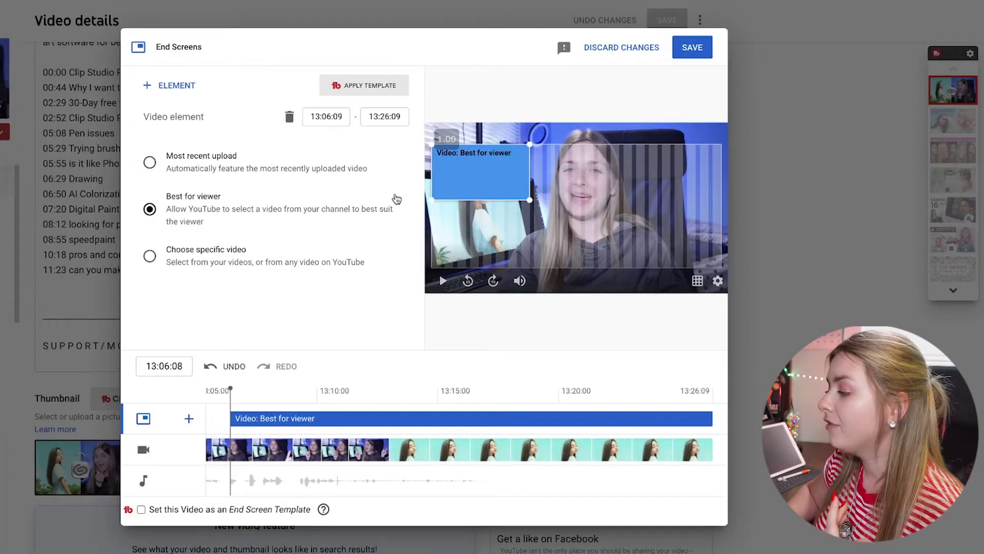
pyautogui.moveTo(475, 189)
pyautogui.mouseDown()
pyautogui.moveTo(545, 195)
pyautogui.moveTo(475, 188)
pyautogui.moveTo(475, 236)
pyautogui.moveTo(489, 275)
pyautogui.moveTo(560, 264)
pyautogui.moveTo(566, 203)
pyautogui.moveTo(601, 274)
pyautogui.moveTo(667, 192)
pyautogui.moveTo(665, 258)
pyautogui.moveTo(619, 235)
pyautogui.moveTo(563, 231)
pyautogui.mouseUp()
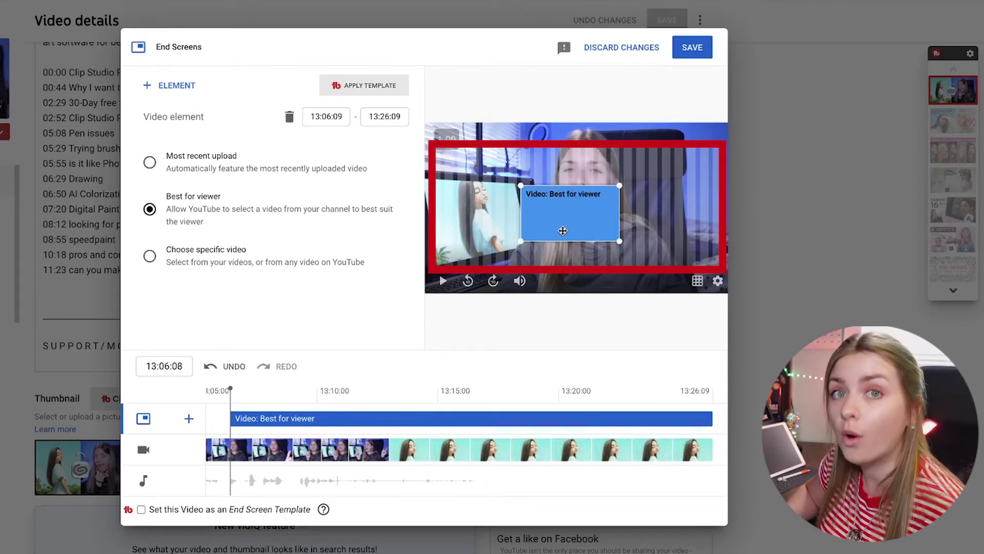
pyautogui.moveTo(563, 230); pyautogui.dragTo(648, 250)
pyautogui.moveTo(496, 217); pyautogui.dragTo(495, 200)
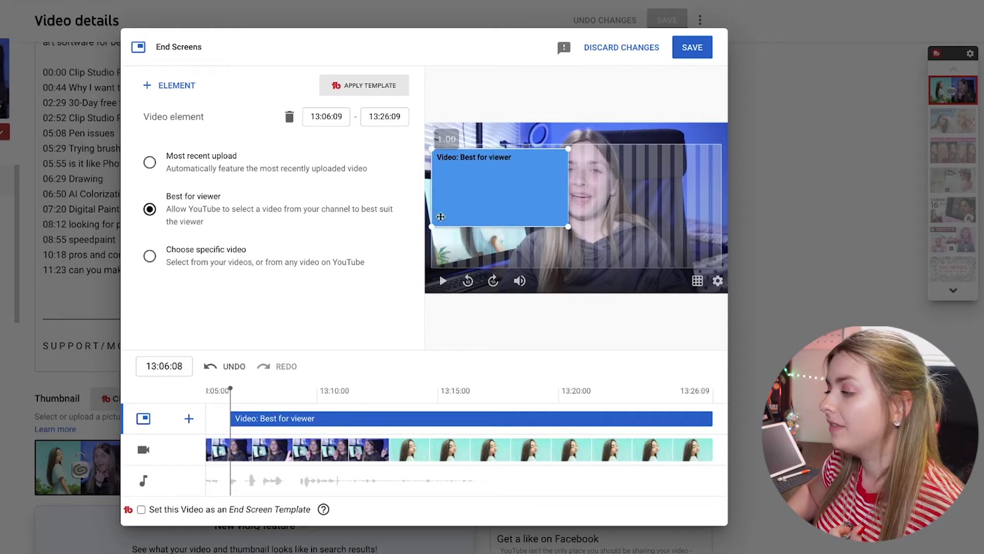
pyautogui.click(177, 86)
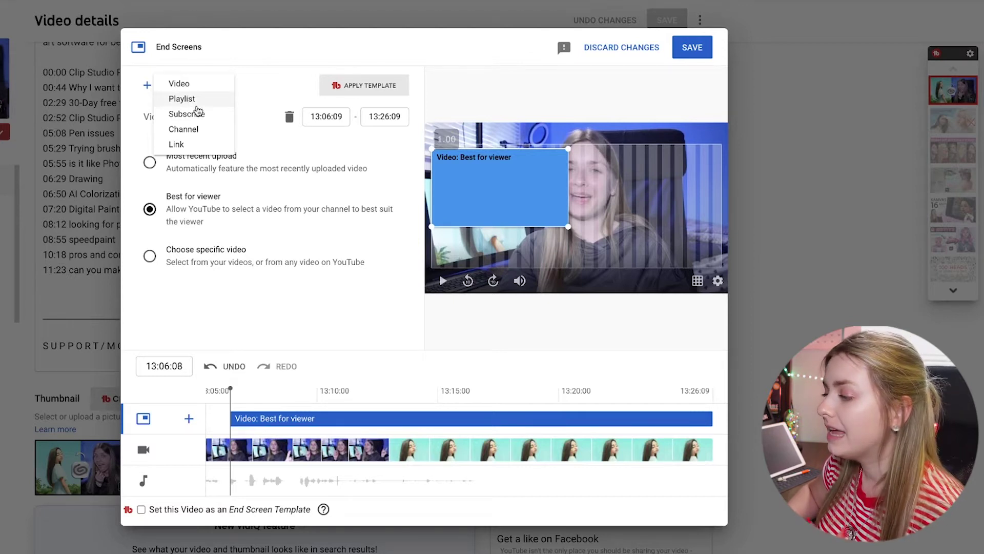
pyautogui.click(198, 113)
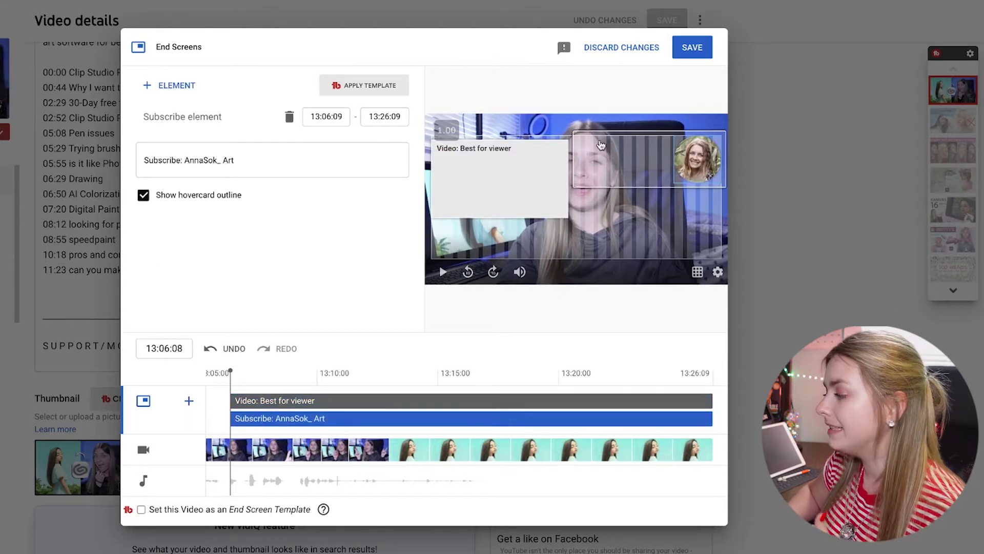
# - Drag the subscribe element down toward the centre-right of the end screen preview
pyautogui.moveTo(681, 160); pyautogui.dragTo(687, 236)
pyautogui.click(186, 86)
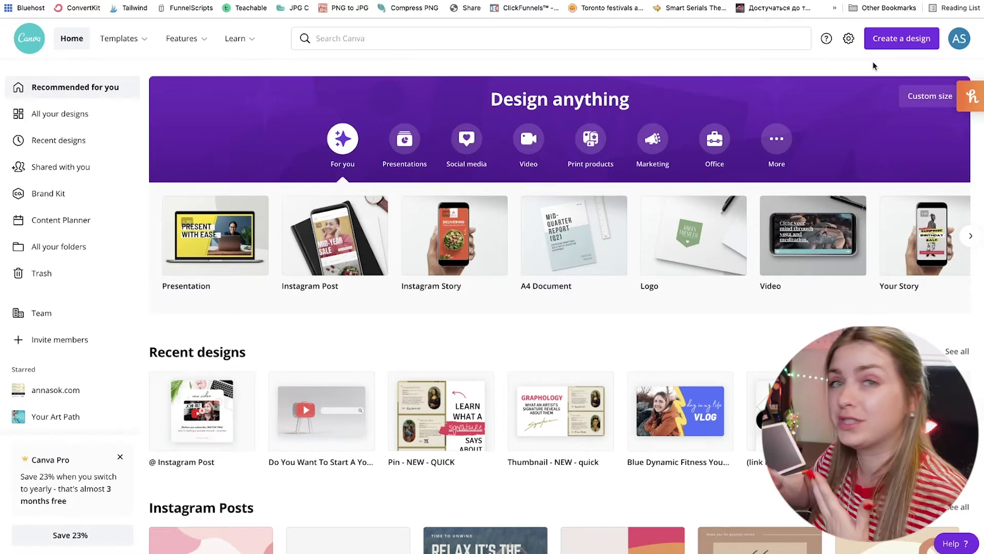
# - Search Canva for 'youtube' and open the Red Modern Gamer Girl YouTube Outro template
pyautogui.click(573, 34)
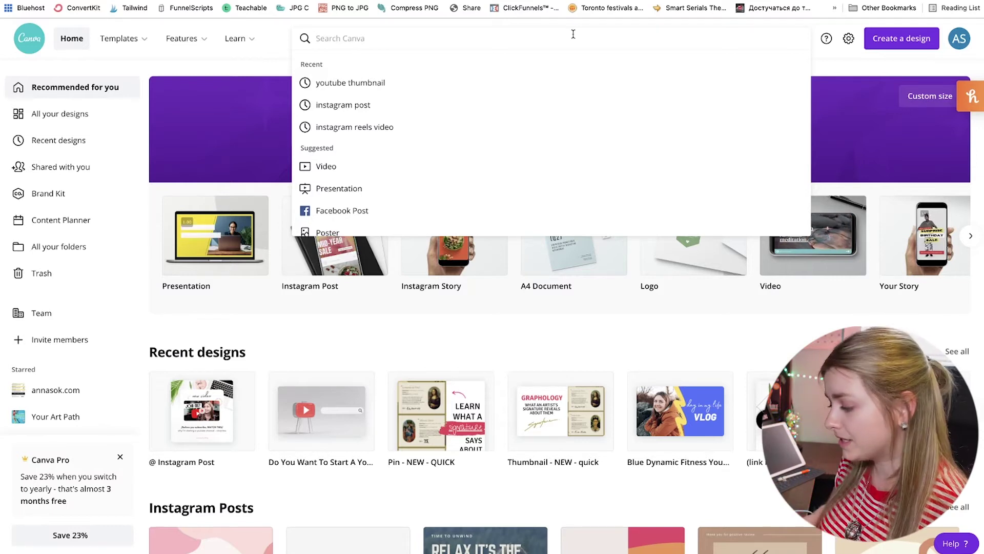
pyautogui.write('youtube')
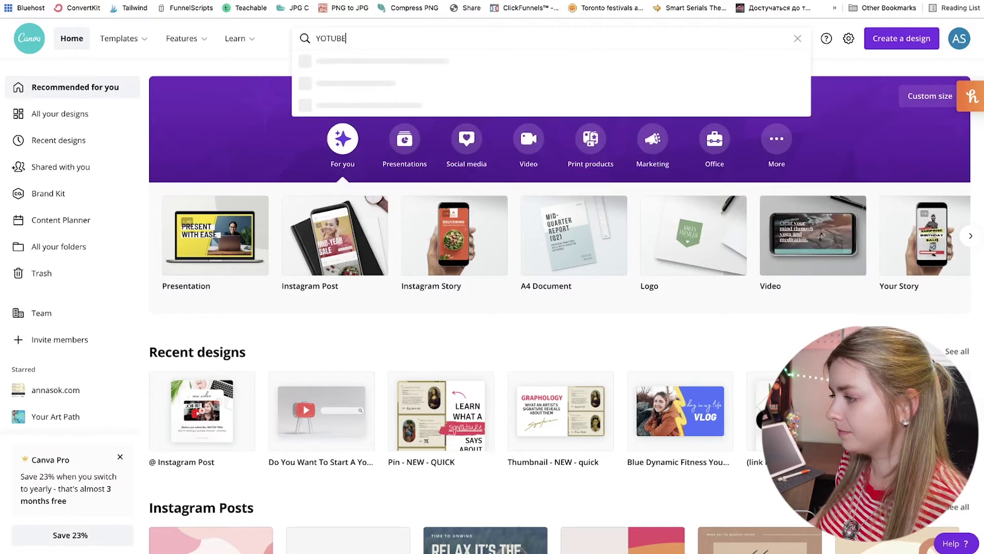
pyautogui.press('Return')
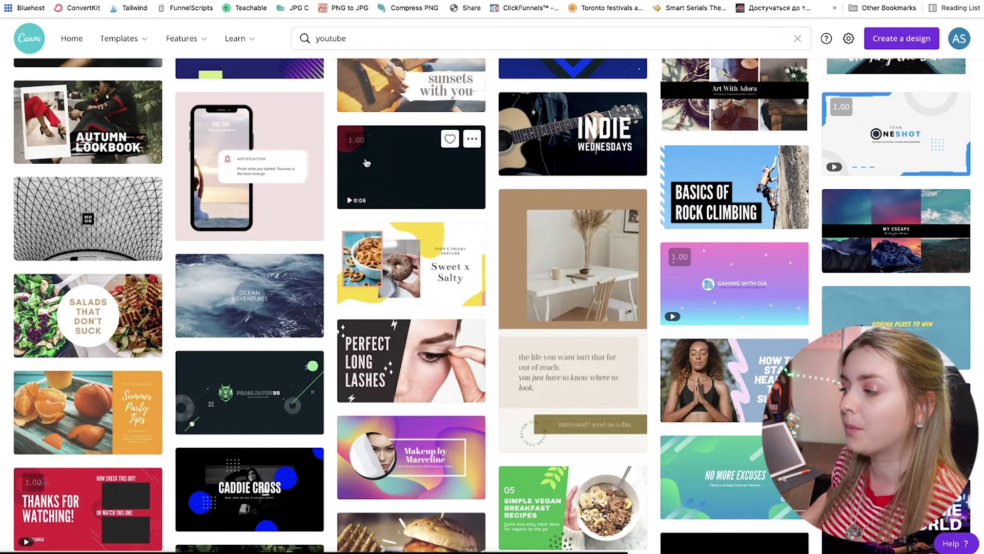
pyautogui.click(87, 521)
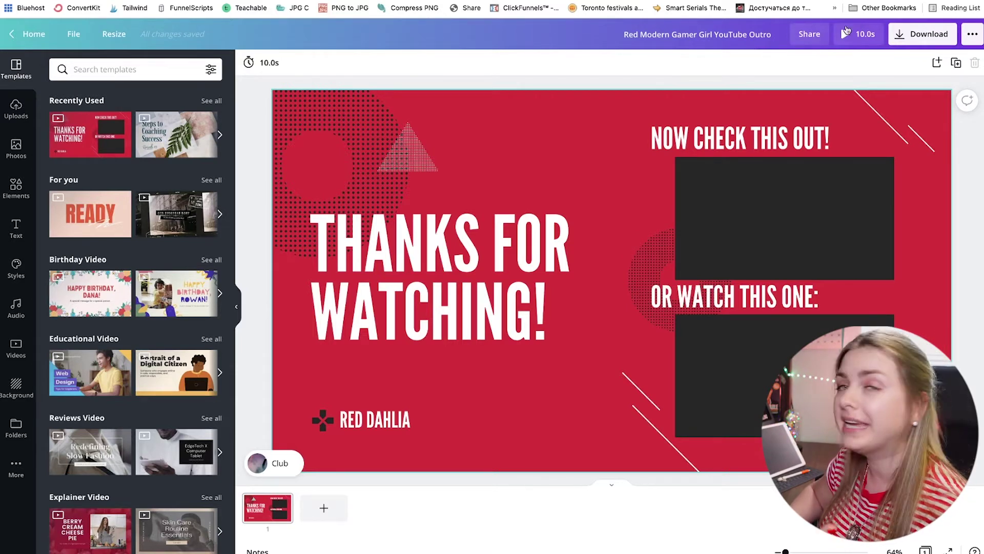
# - Preview the outro template's animation, then list all YouTube Outro templates
pyautogui.click(855, 35)
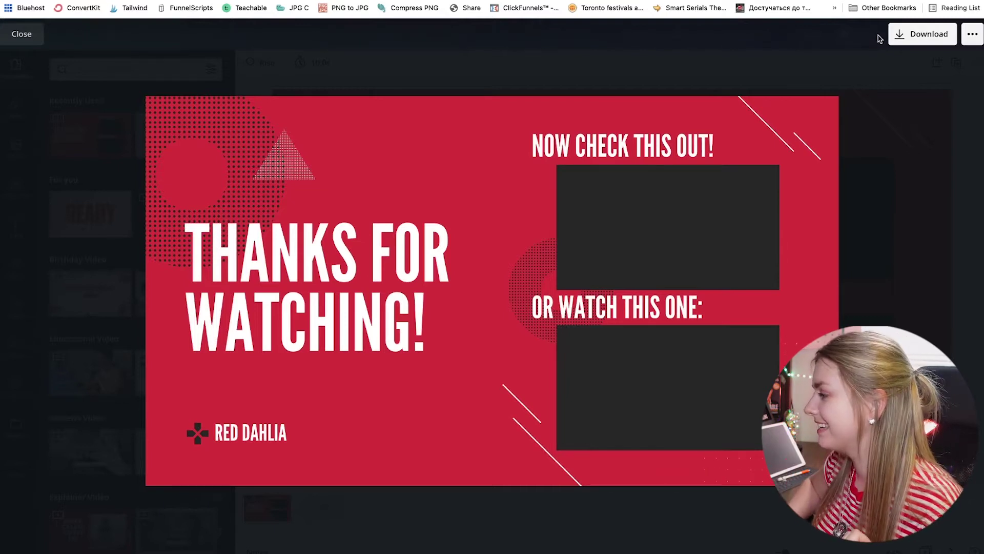
pyautogui.press('Escape')
pyautogui.scroll(-10, 73, 265)
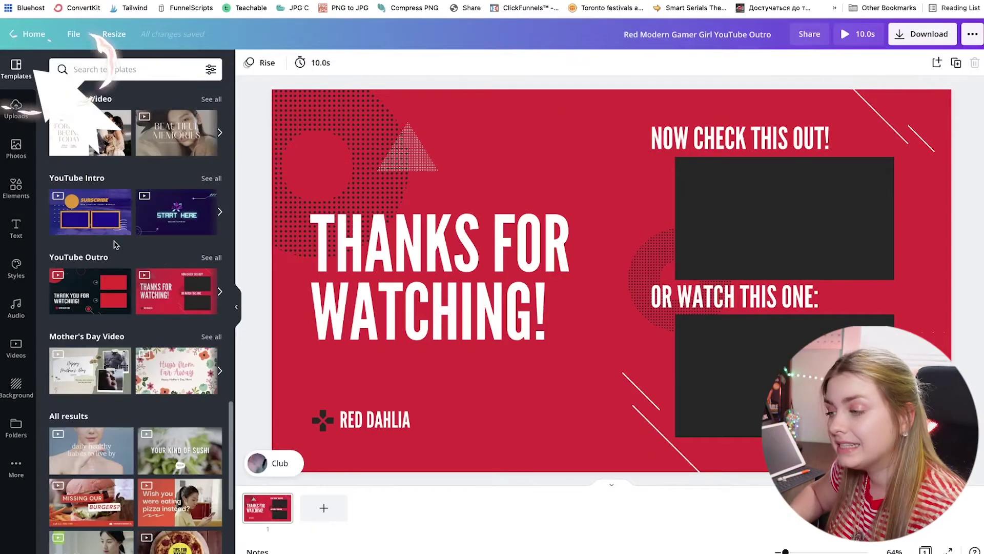
pyautogui.click(210, 257)
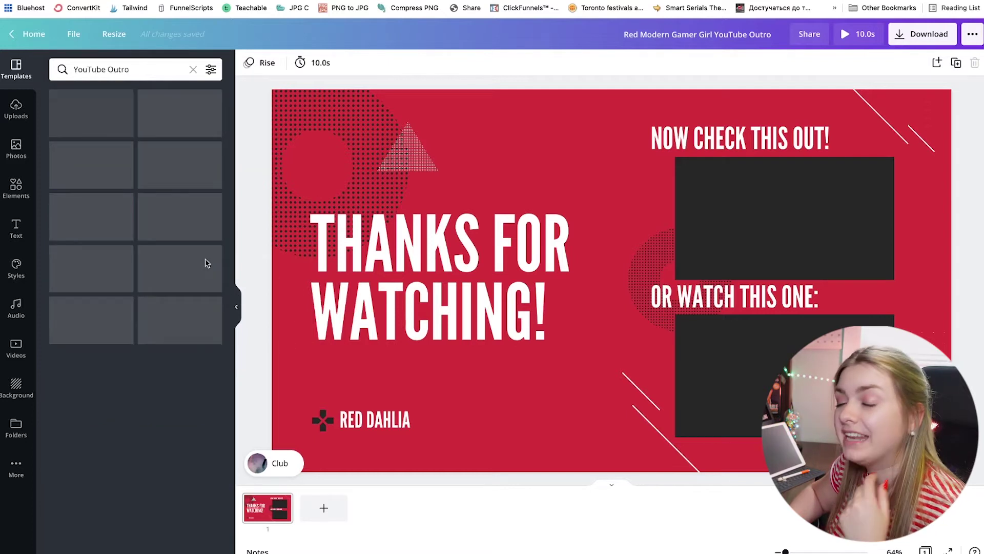
pyautogui.scroll(-15, 154, 281)
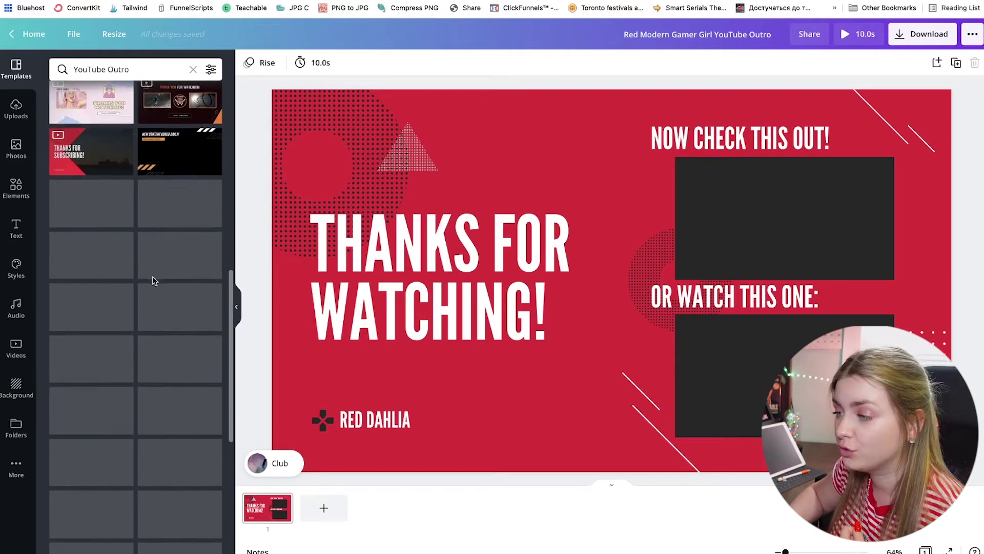
pyautogui.scroll(15, 154, 281)
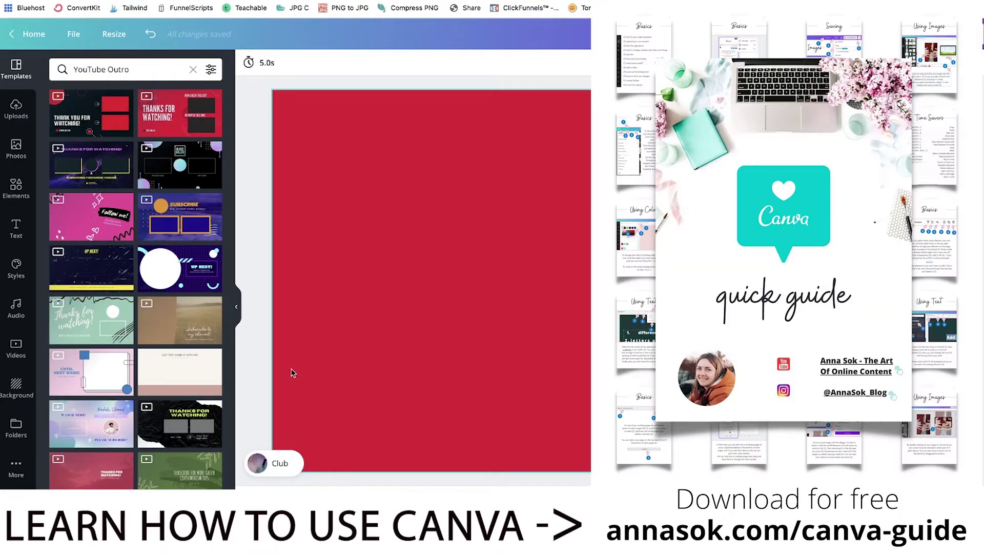
# - Change the blank page's background colour from red to purple
pyautogui.click(324, 294)
pyautogui.click(249, 62)
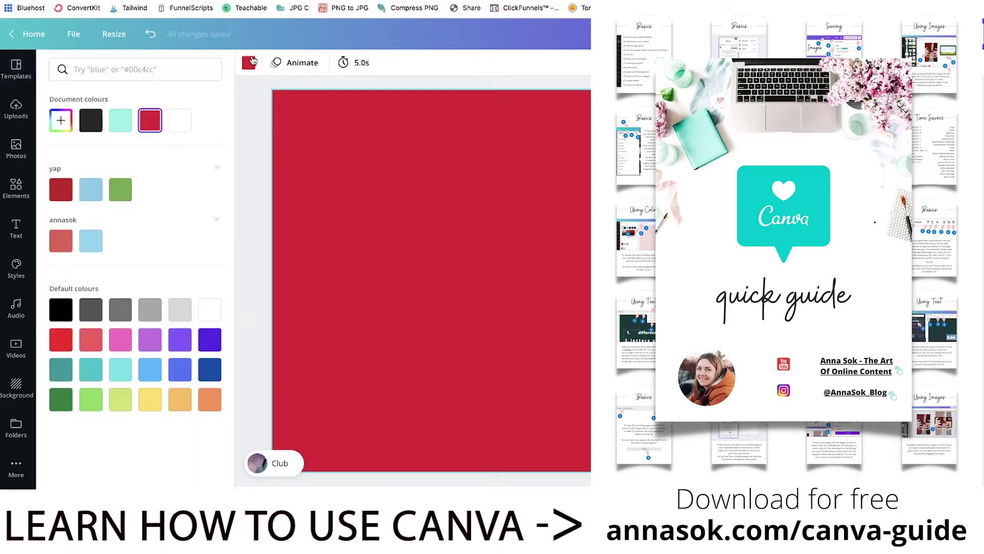
pyautogui.click(155, 336)
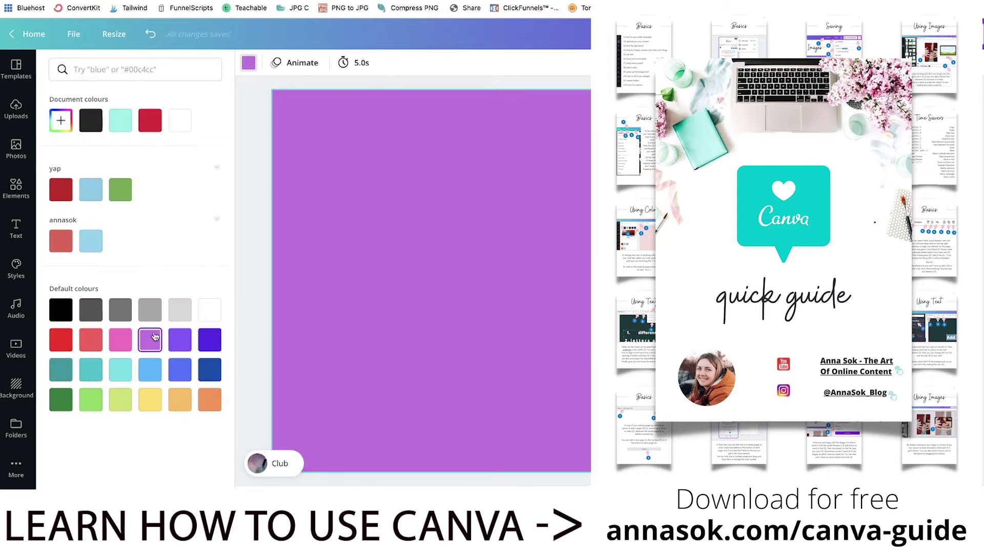
pyautogui.click(252, 292)
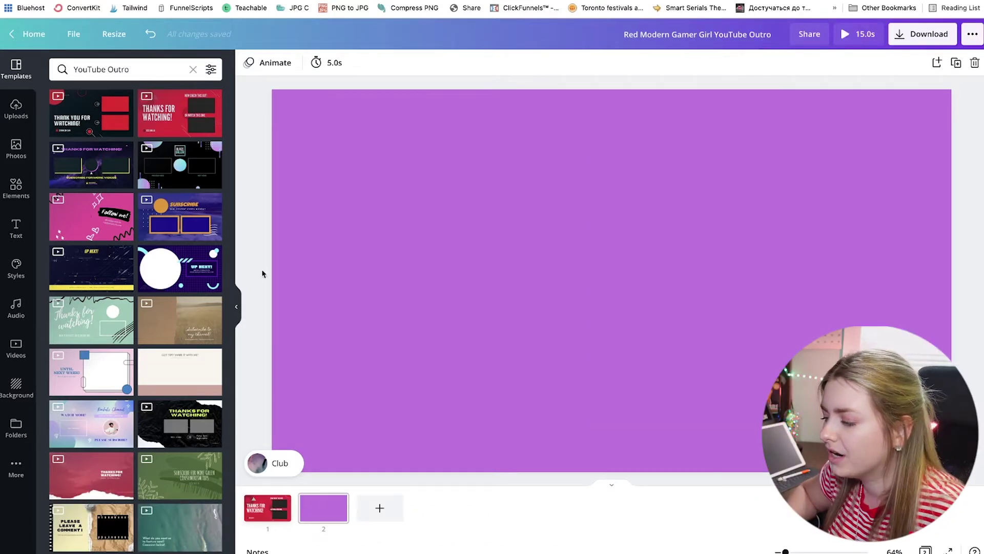
# - Clear the first page's Thanks for Watching design and apply the black Blaize Baller gaming template
pyautogui.click(268, 508)
pyautogui.hotkey('ctrl', 'a')
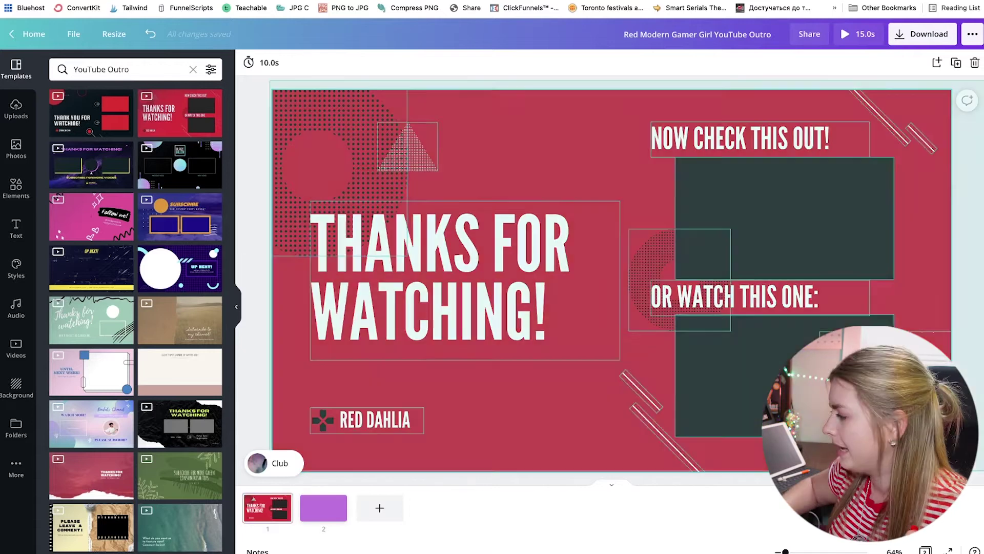
pyautogui.press('Delete')
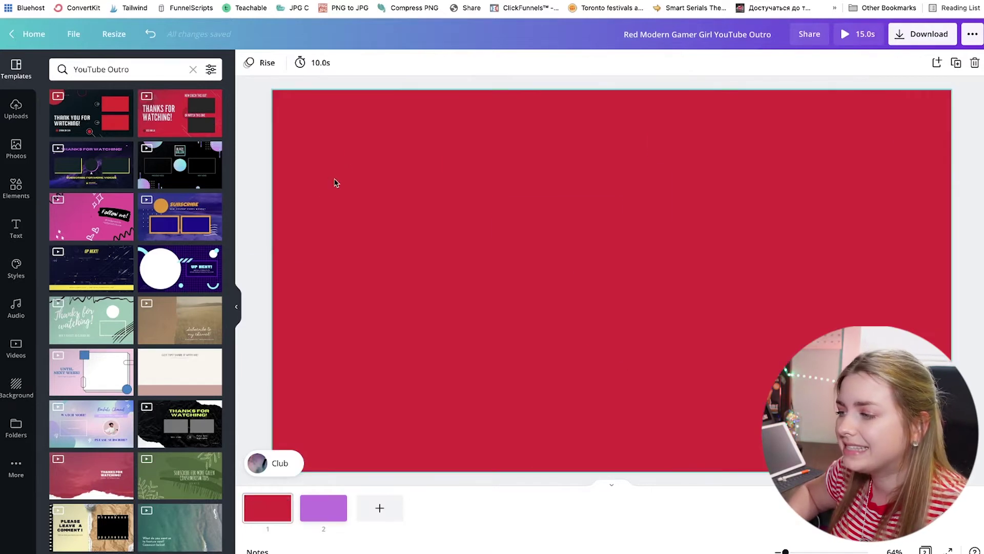
pyautogui.click(188, 169)
pyautogui.click(345, 230)
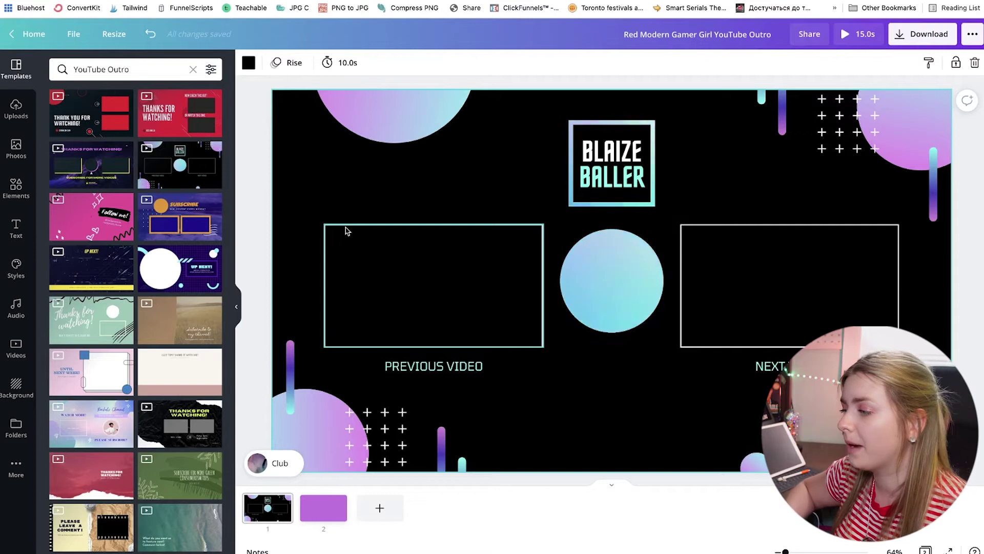
# - Copy both outlined video frames and the gradient centre circle onto the purple second page
pyautogui.moveTo(345, 230); pyautogui.dragTo(683, 249)
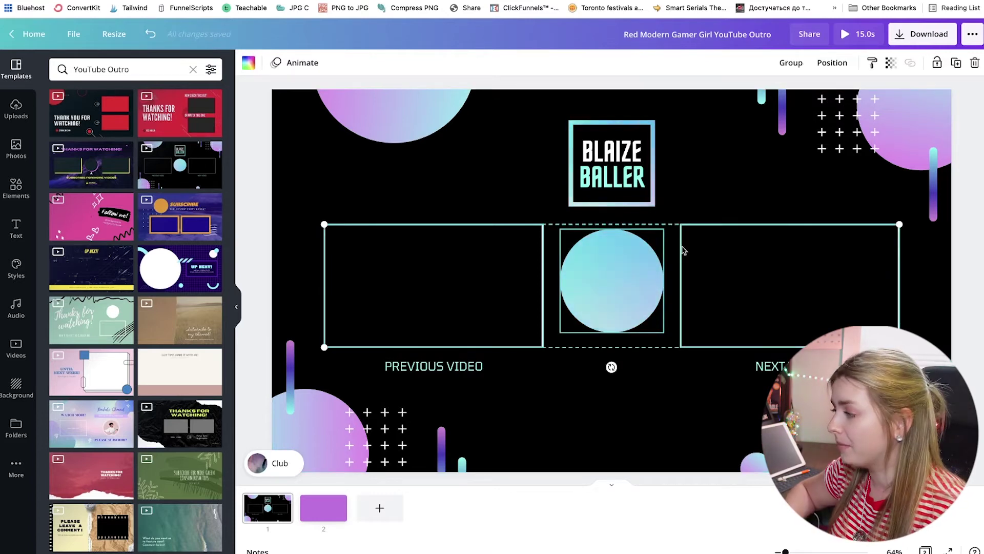
pyautogui.click(323, 508)
pyautogui.hotkey('ctrl', 'v')
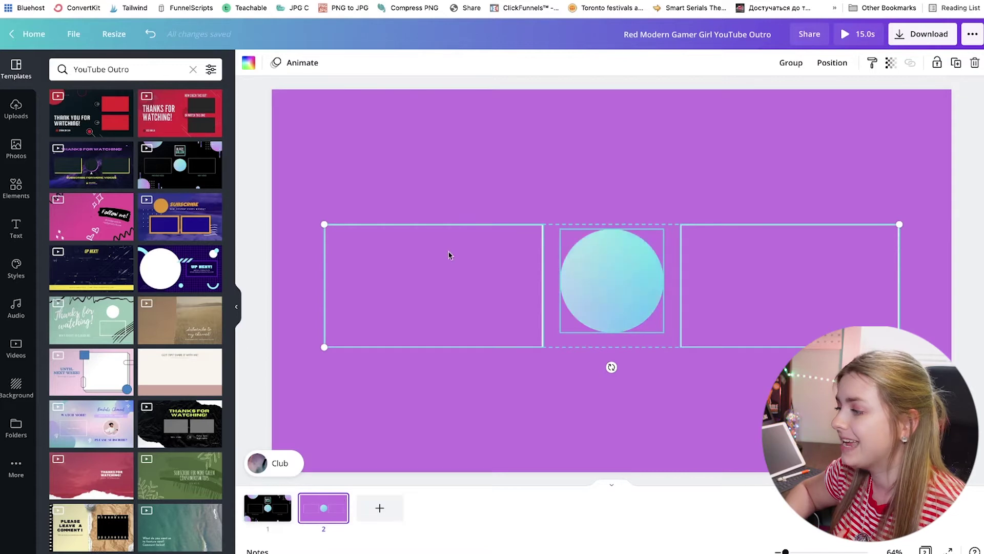
pyautogui.click(476, 206)
pyautogui.click(609, 285)
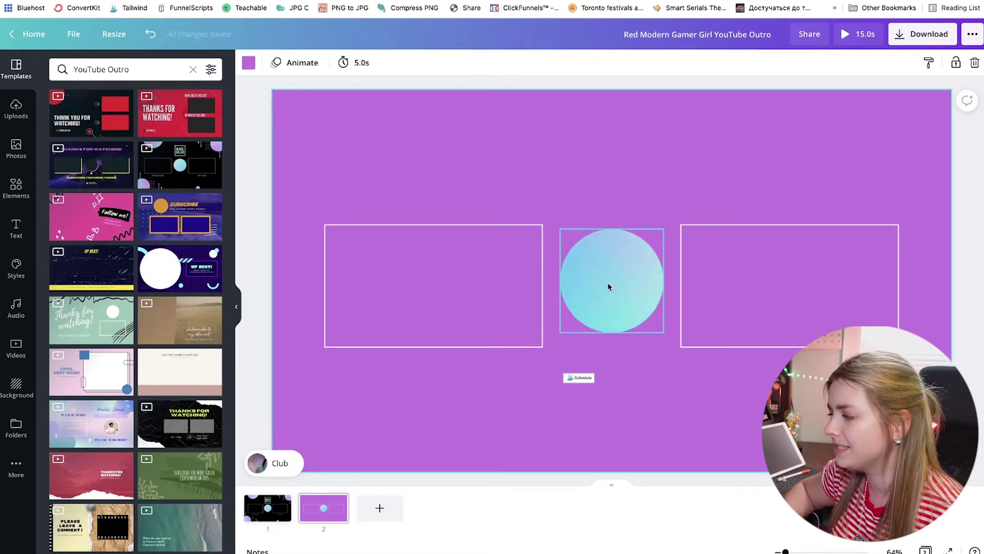
pyautogui.click(435, 168)
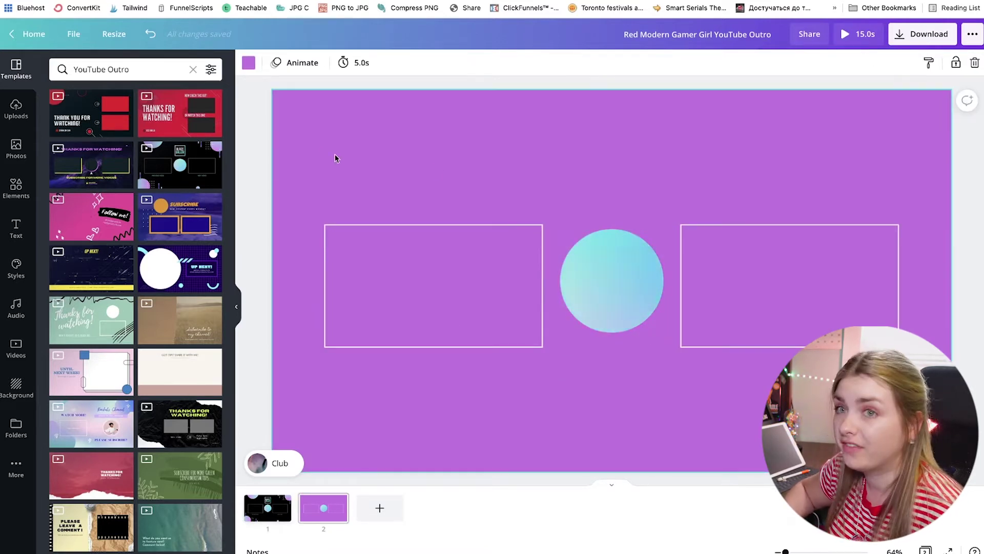
# - Add a circle shape from Elements and size it to match the centre circle
pyautogui.click(16, 187)
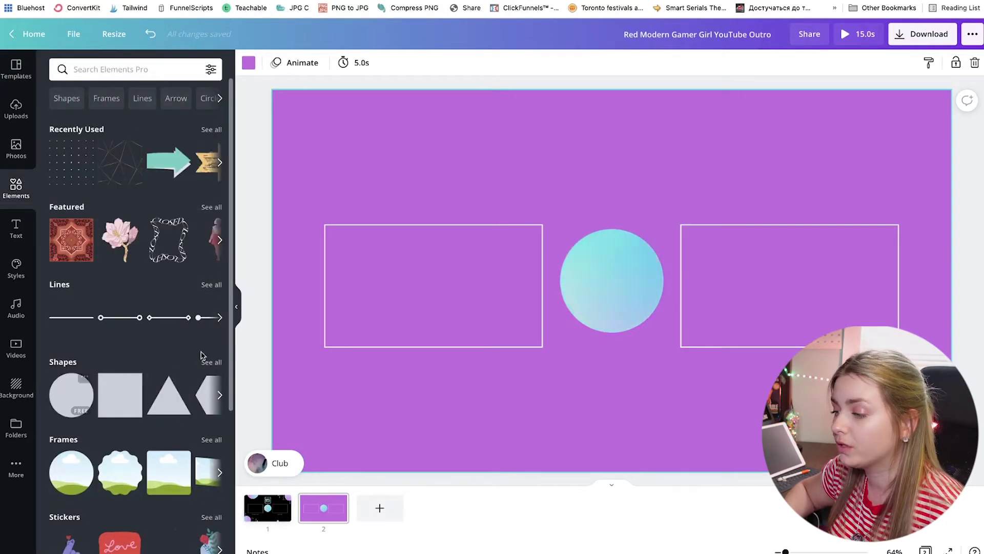
pyautogui.click(213, 364)
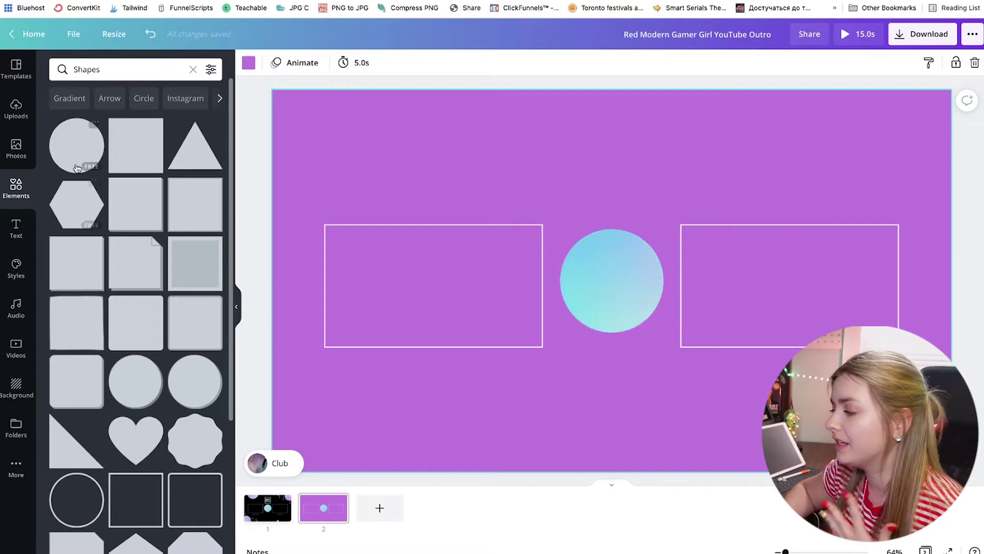
pyautogui.click(77, 149)
pyautogui.moveTo(688, 365); pyautogui.dragTo(642, 330)
pyautogui.moveTo(603, 282); pyautogui.dragTo(623, 264)
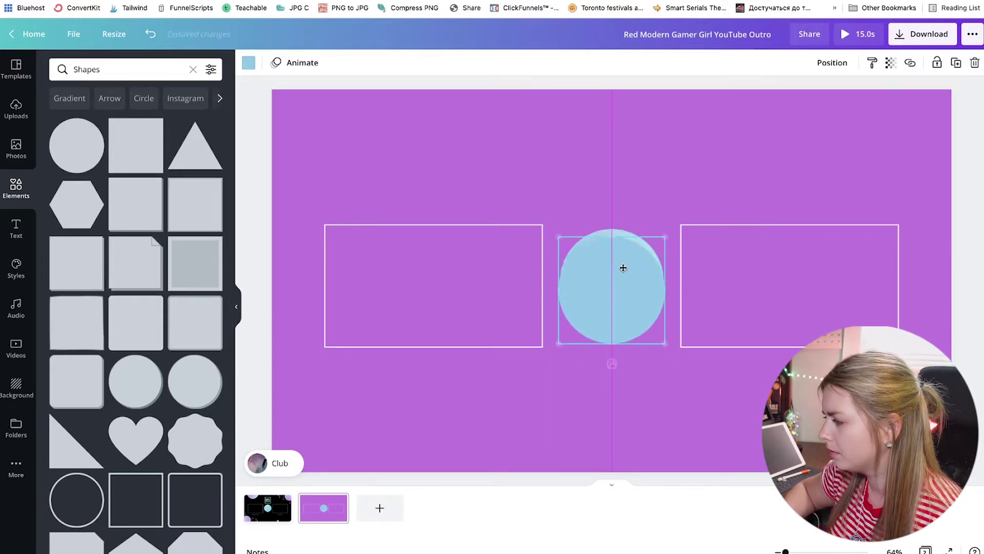
pyautogui.click(832, 62)
pyautogui.moveTo(665, 225); pyautogui.dragTo(663, 227)
pyautogui.click(696, 108)
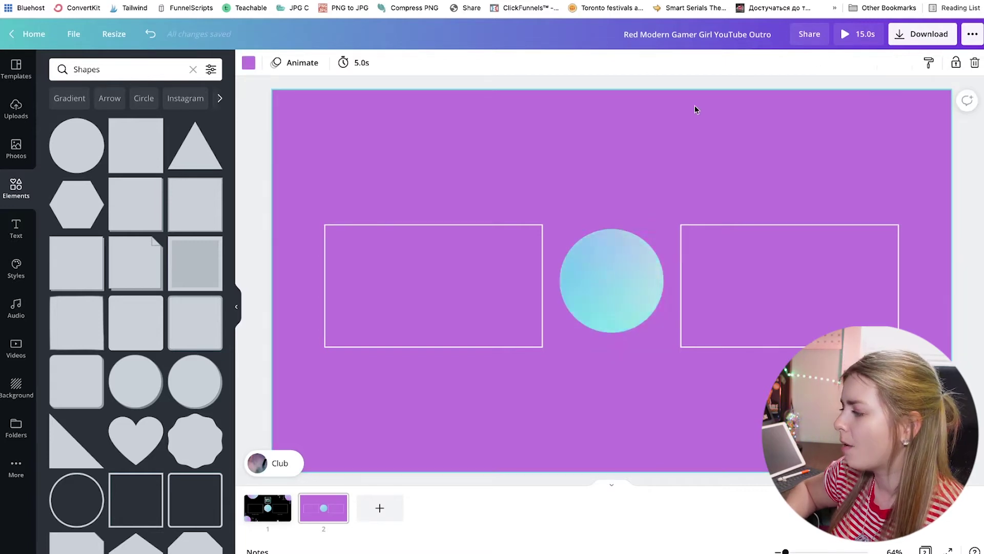
pyautogui.click(614, 261)
# - Filter the element search to free results and remove a trial dotted pattern
pyautogui.press('Escape')
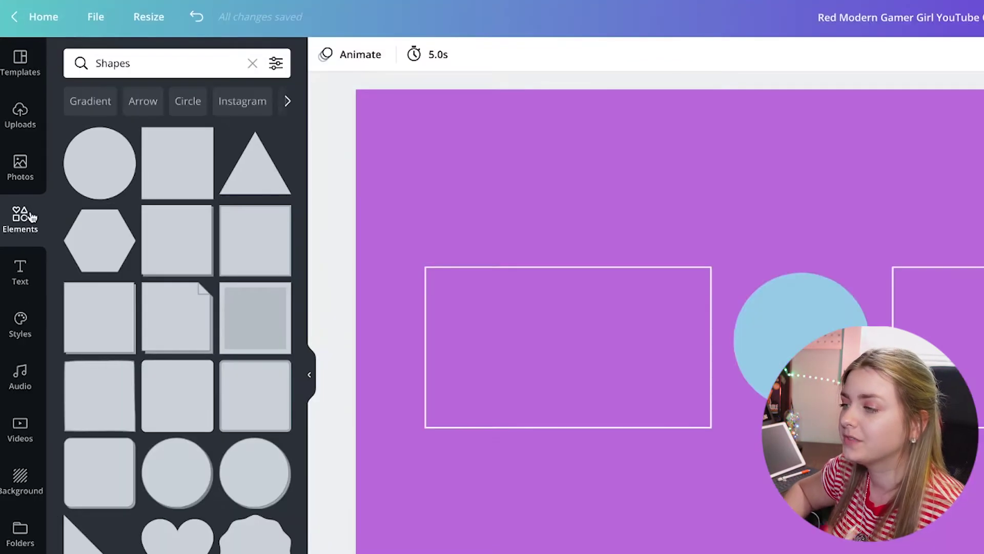
pyautogui.click(252, 65)
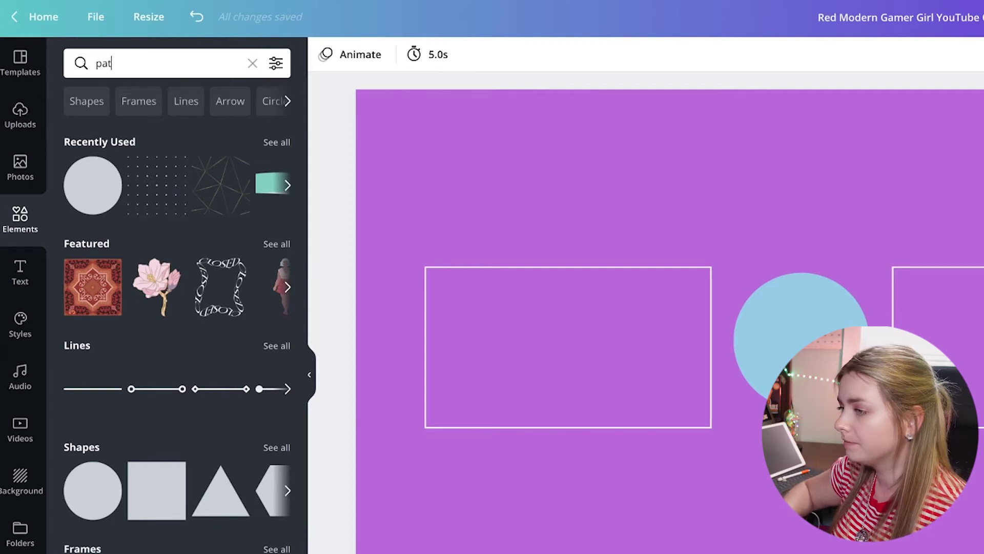
pyautogui.click(276, 64)
pyautogui.click(103, 288)
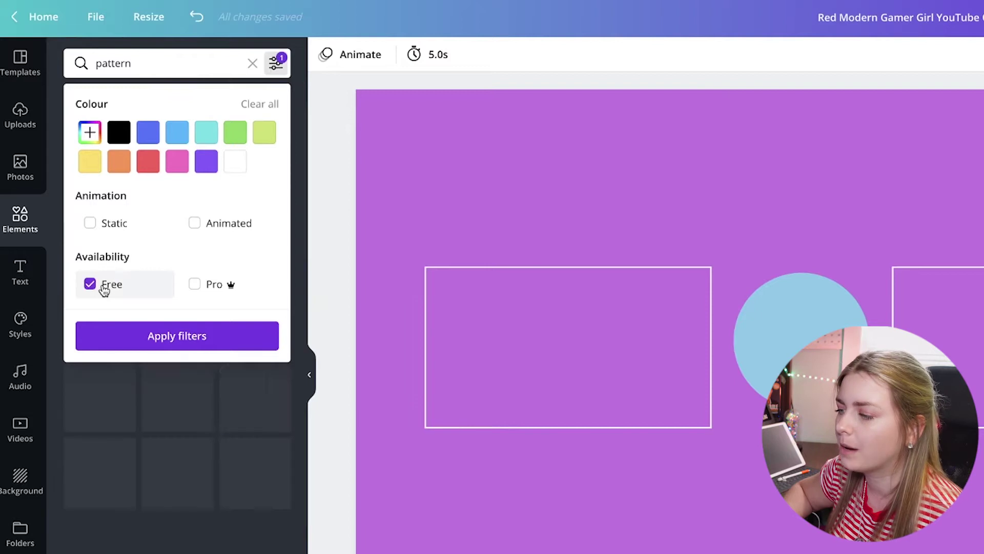
pyautogui.click(176, 336)
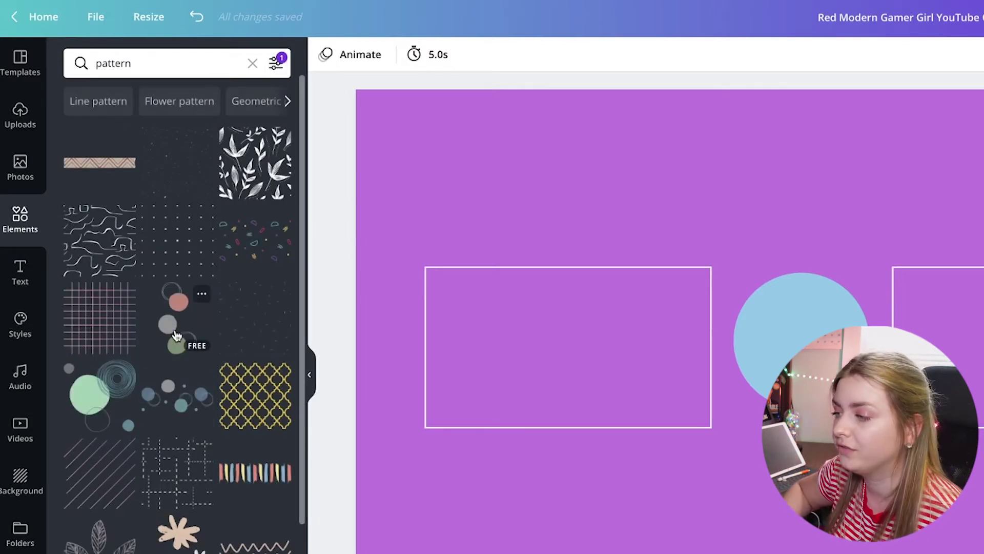
pyautogui.click(163, 159)
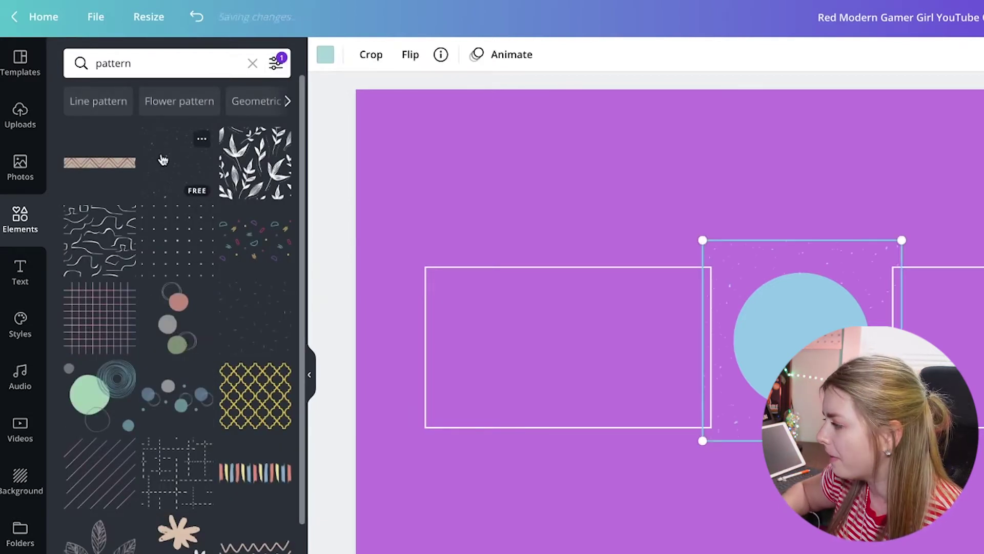
pyautogui.press('Delete')
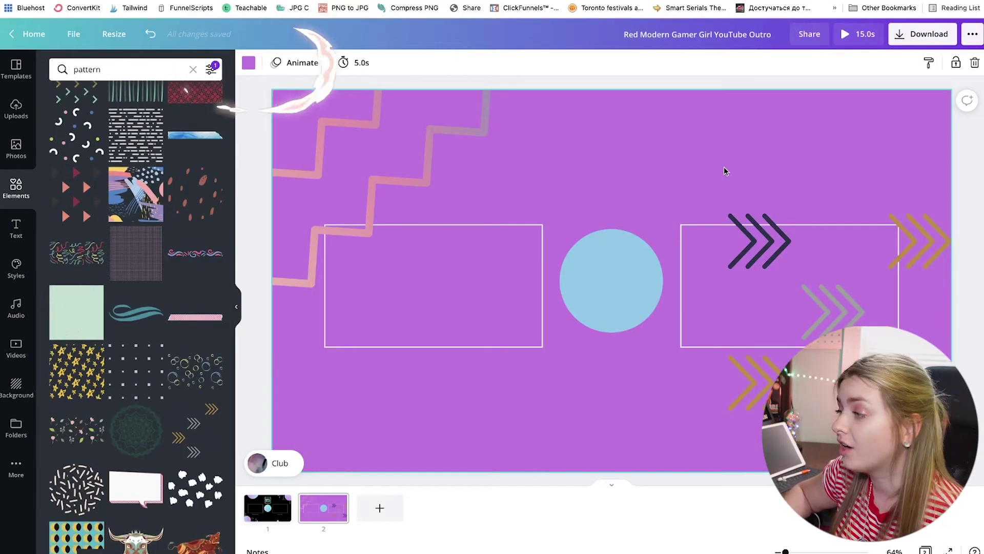
# - Recolour the zigzag decoration with yellow
pyautogui.click(429, 169)
pyautogui.click(249, 67)
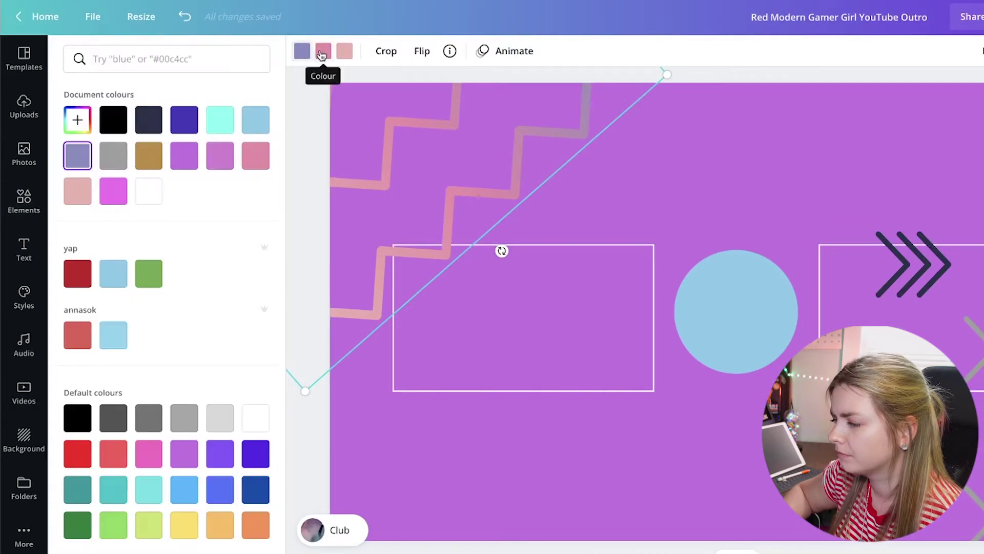
pyautogui.click(345, 51)
pyautogui.click(184, 525)
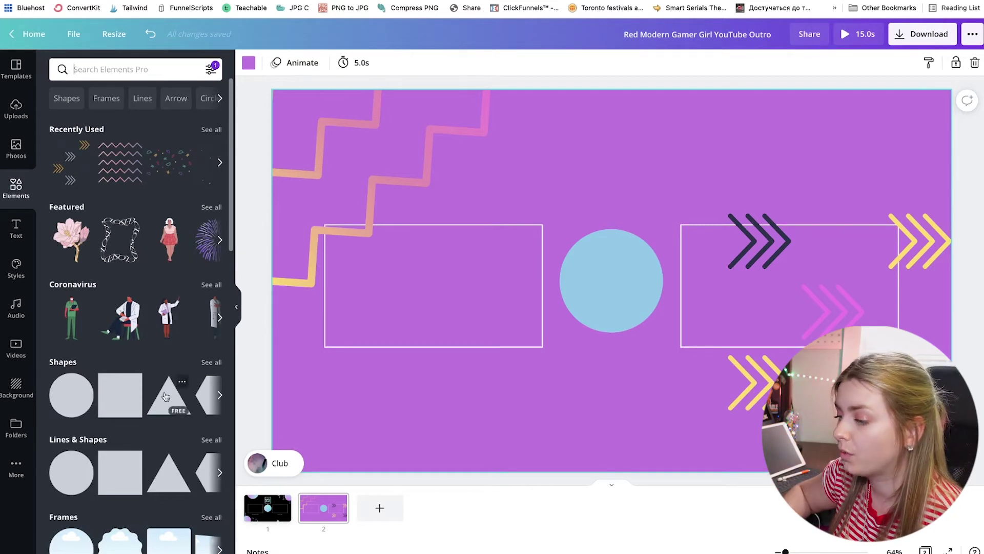
# - Fill both video frames with light blue rectangles and nudge the chevron graphic up-left
pyautogui.moveTo(127, 407); pyautogui.dragTo(391, 245)
pyautogui.moveTo(433, 134); pyautogui.dragTo(435, 224)
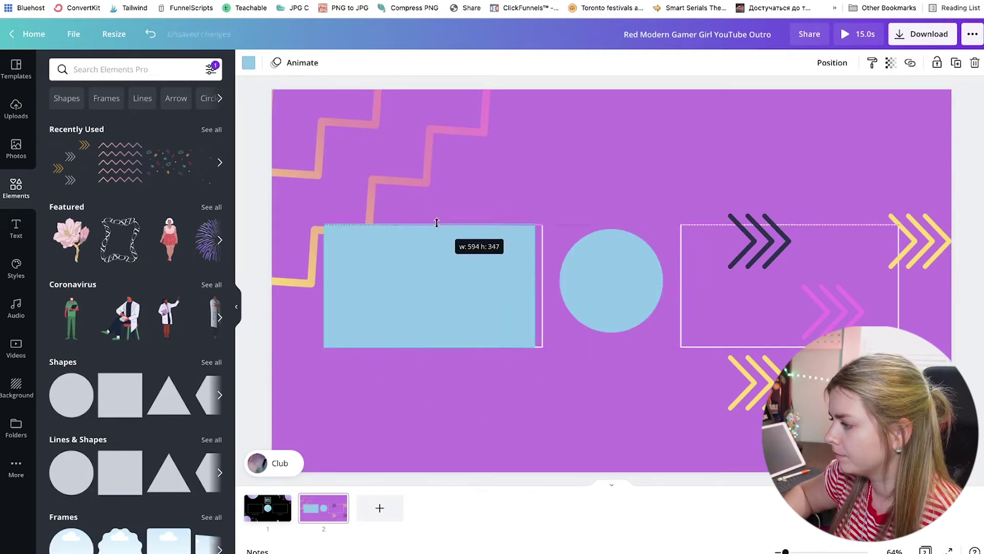
pyautogui.hotkey('ctrl', 'd')
pyautogui.moveTo(450, 270); pyautogui.dragTo(797, 275)
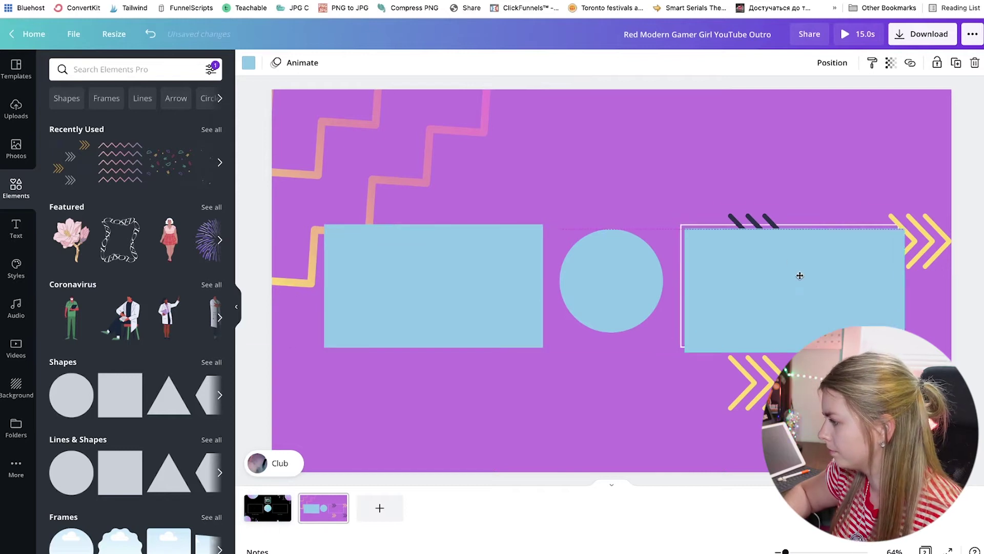
pyautogui.moveTo(950, 205); pyautogui.dragTo(883, 199)
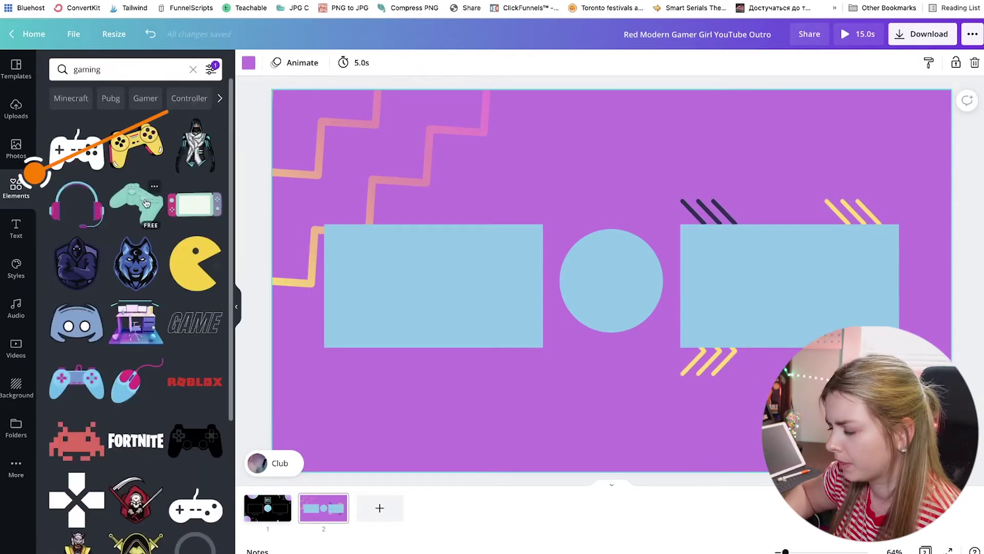
# - Shrink the chevron and headphone graphics and add a yellow game controller graphic
pyautogui.moveTo(77, 203); pyautogui.dragTo(612, 262)
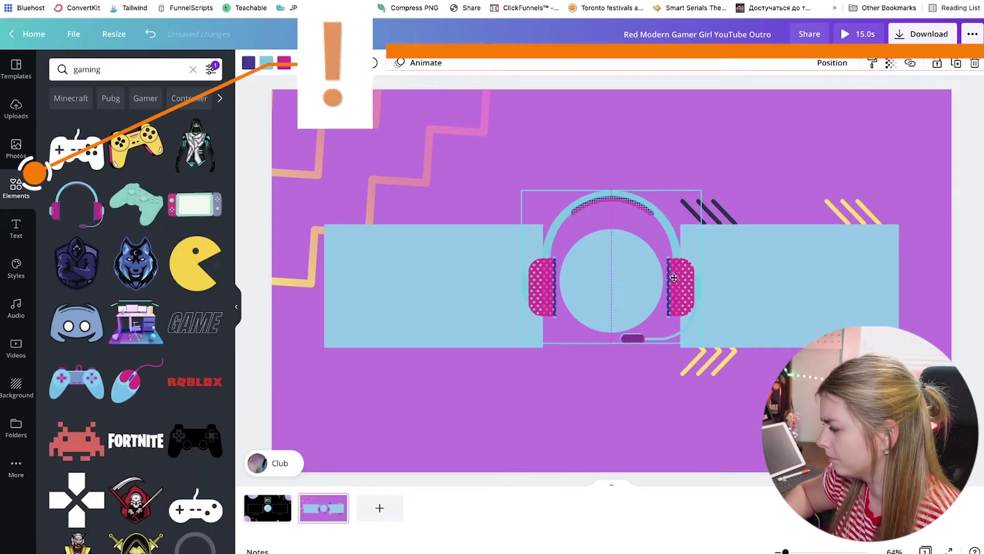
pyautogui.moveTo(684, 205); pyautogui.dragTo(677, 207)
pyautogui.click(136, 146)
pyautogui.moveTo(593, 308); pyautogui.dragTo(319, 419)
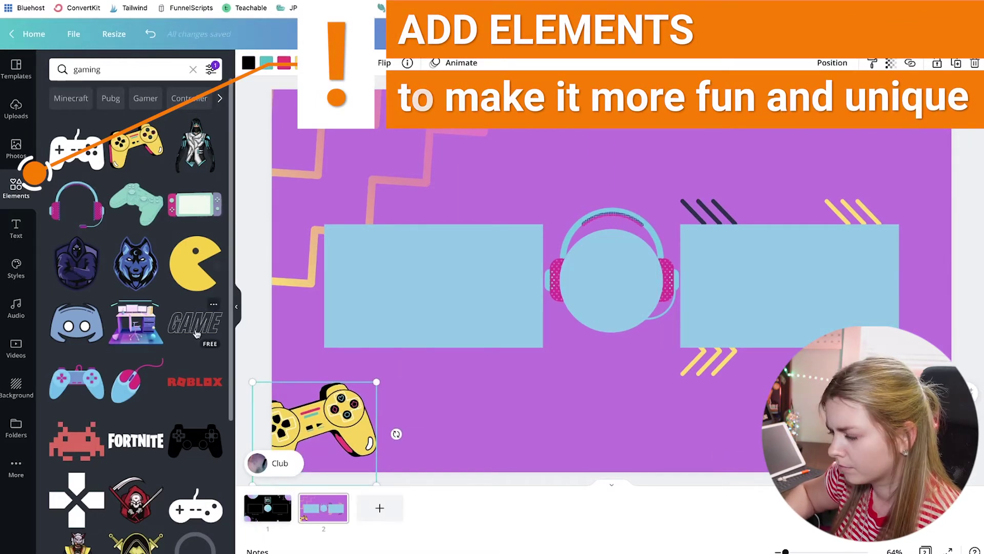
pyautogui.scroll(-5, 152, 442)
# - Add a row of pixel hearts from the gaming elements
pyautogui.click(77, 496)
pyautogui.moveTo(501, 189); pyautogui.dragTo(855, 166)
pyautogui.click(788, 120)
# - Add a hand holding a game controller at the bottom left
pyautogui.scroll(-6, 136, 308)
pyautogui.click(76, 277)
pyautogui.moveTo(610, 277); pyautogui.dragTo(350, 424)
pyautogui.click(525, 389)
# - Place the pixel hearts beneath the centre circle and browse the background options
pyautogui.click(789, 169)
pyautogui.moveTo(790, 169); pyautogui.dragTo(610, 354)
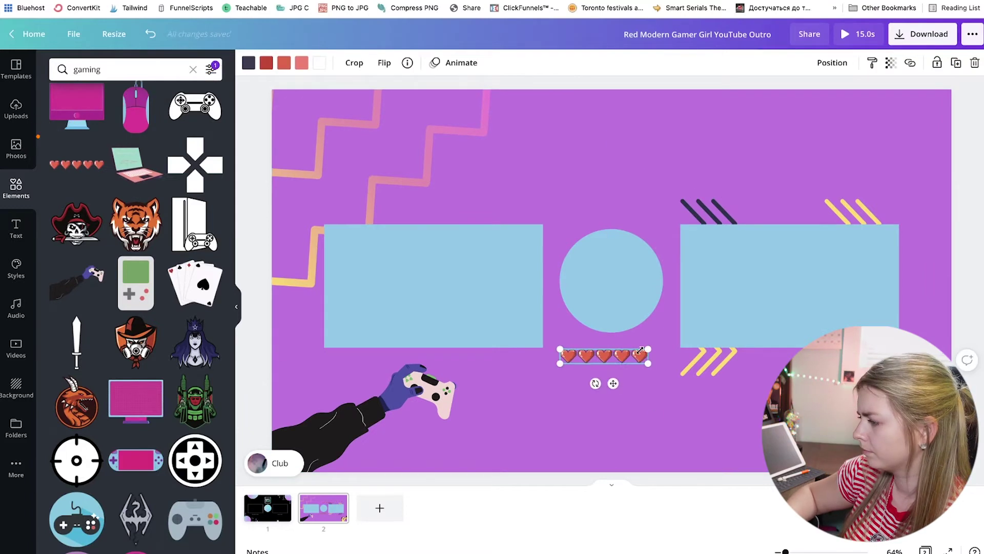
pyautogui.click(16, 388)
pyautogui.scroll(-5, 136, 307)
pyautogui.click(16, 189)
pyautogui.click(128, 69)
# - Add a 'lines pattern' stripe graphic, recolour it dark purple and send it behind everything
pyautogui.write('lines pattern')
pyautogui.press('Return')
pyautogui.click(131, 340)
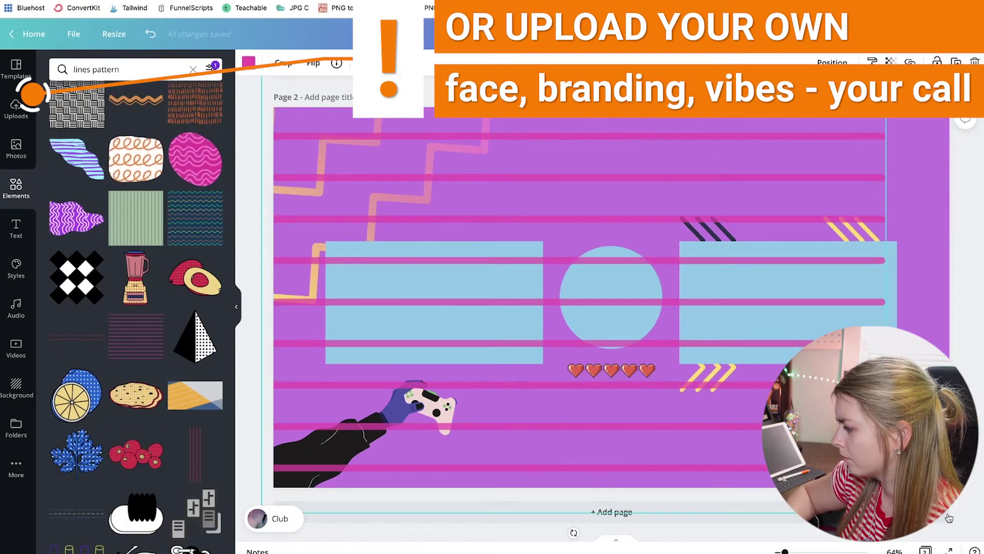
pyautogui.click(249, 61)
pyautogui.click(61, 120)
pyautogui.click(832, 62)
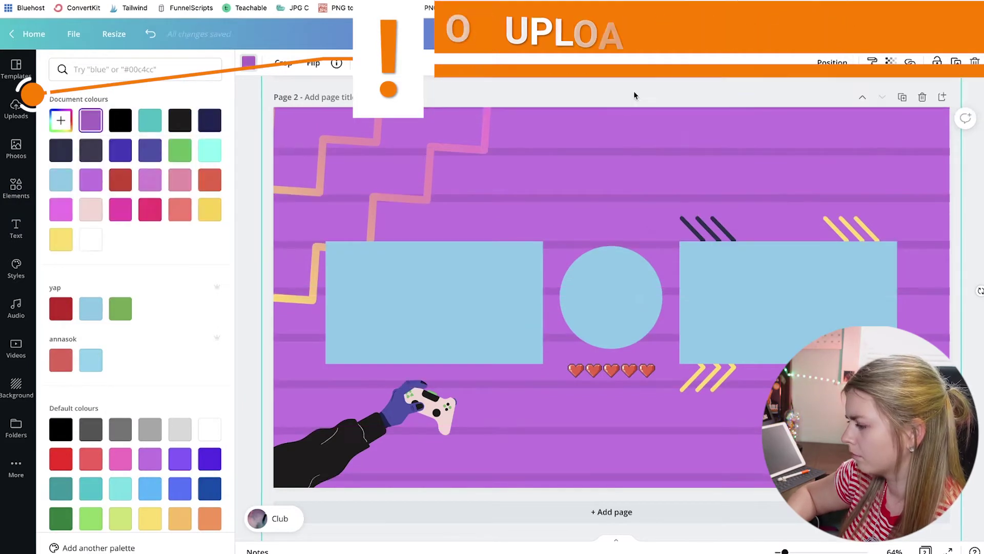
pyautogui.click(465, 407)
# - Flip the copied chevron group and send it behind the rectangle
pyautogui.click(346, 62)
pyautogui.click(830, 61)
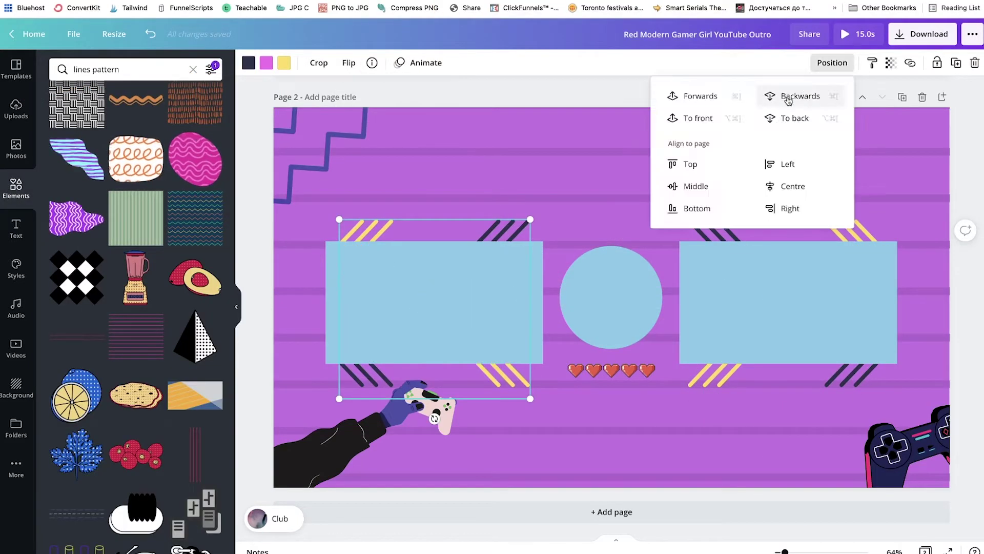
pyautogui.click(785, 96)
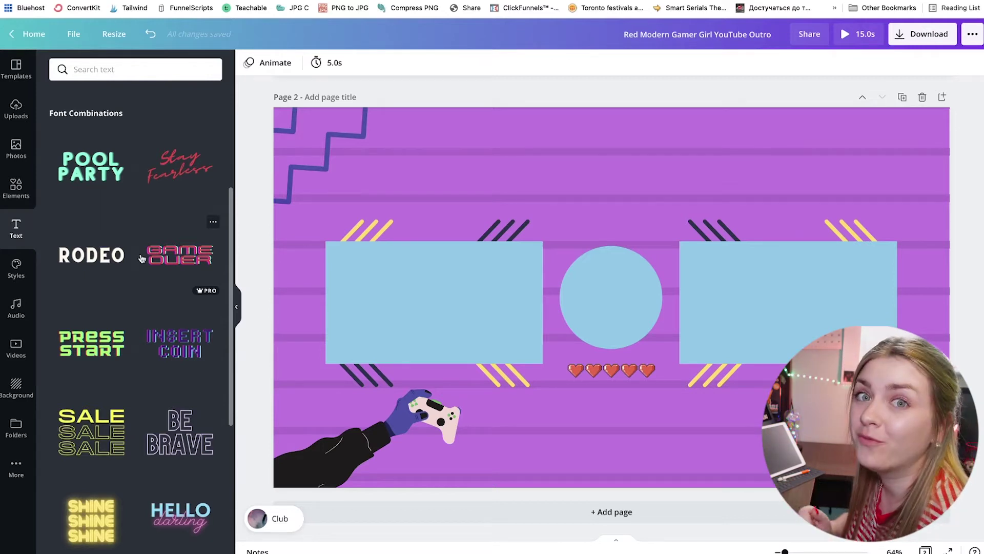
# - Add the INSERT COIN arcade-style text combination for the WATCH ME NEXT heading
pyautogui.click(179, 344)
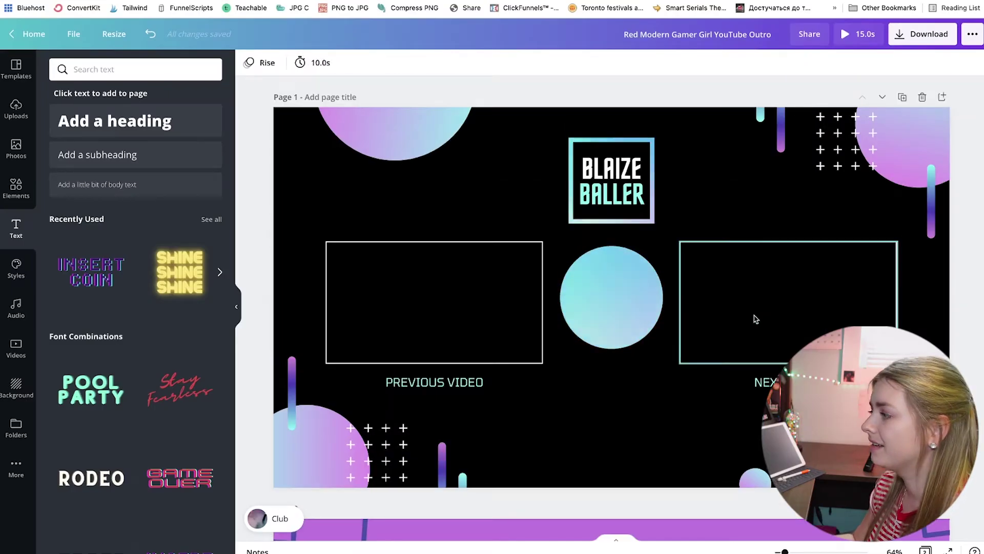
# - Scroll down past page 2 to page 3 with its empty frame and statue photo
pyautogui.scroll(-8, 754, 319)
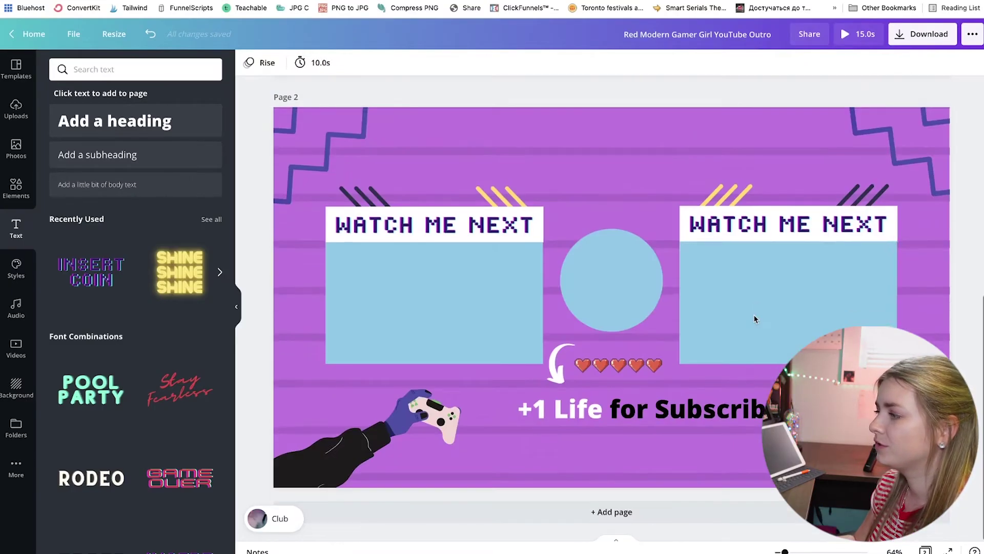
pyautogui.scroll(-1, 754, 319)
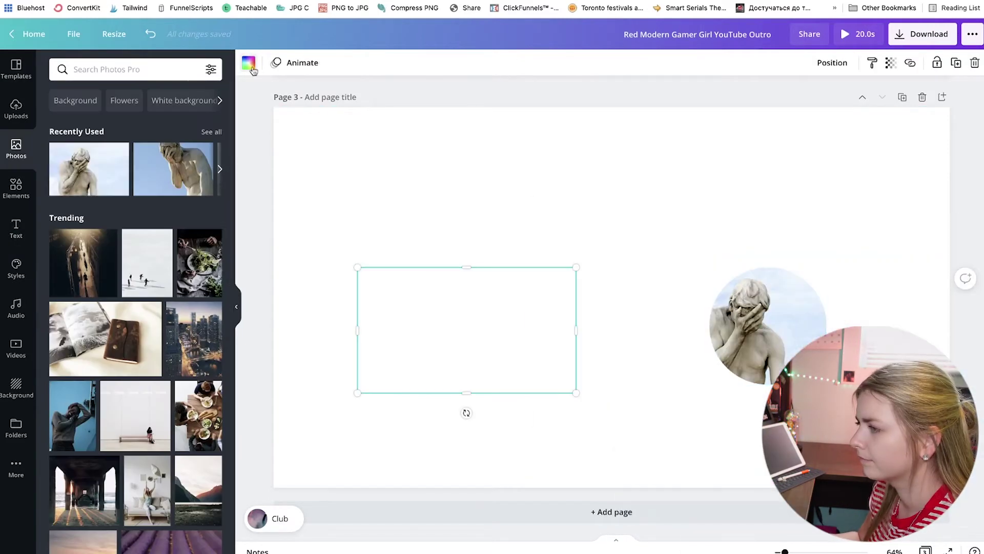
# - Make a 'travel' lake photo the page background and move the frame to the right
pyautogui.click(128, 71)
pyautogui.write('travel')
pyautogui.press('Return')
pyautogui.moveTo(91, 408); pyautogui.dragTo(564, 307)
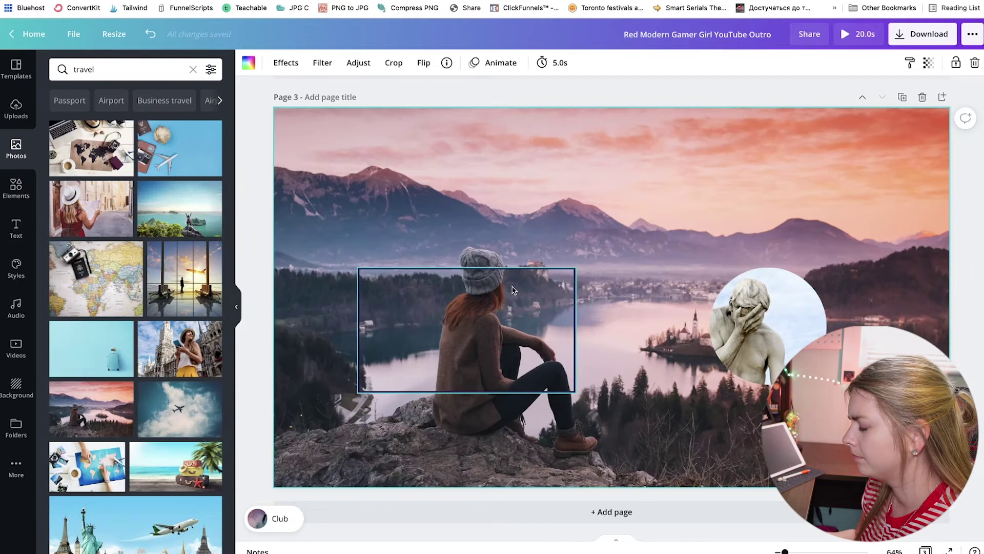
pyautogui.moveTo(467, 359); pyautogui.dragTo(798, 246)
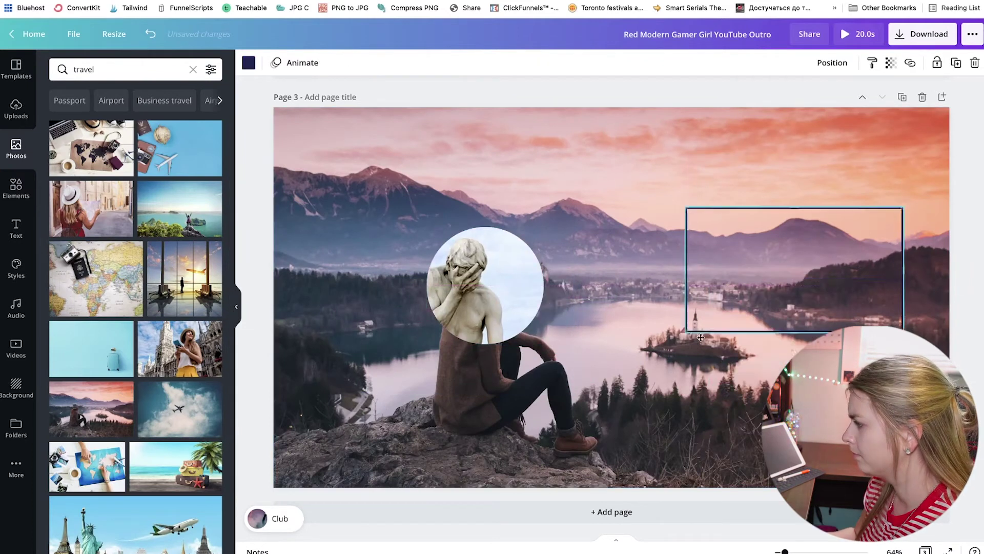
pyautogui.click(544, 167)
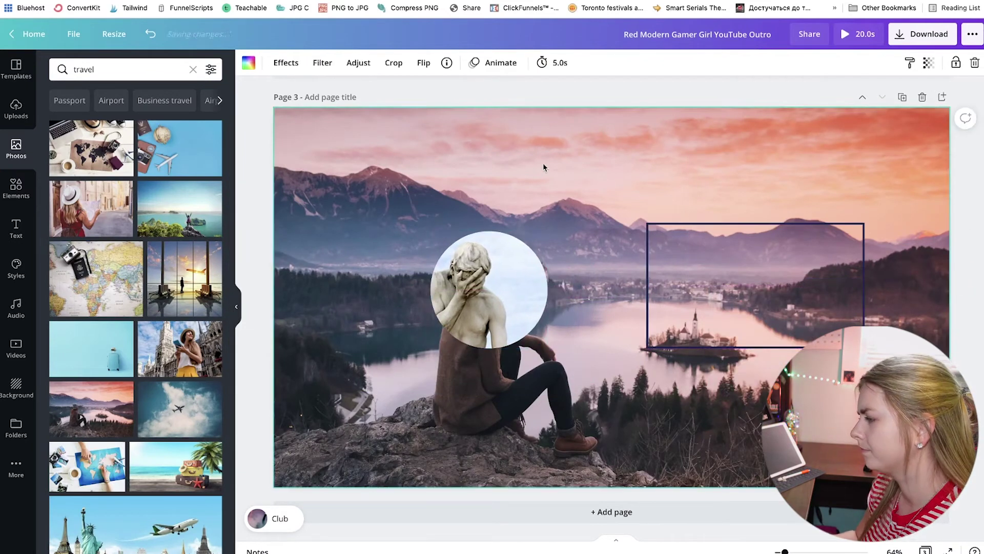
# - Add headings 'join me on the journey' and 'watch me next' above the frame
pyautogui.click(16, 228)
pyautogui.click(135, 121)
pyautogui.write('join me on the journey')
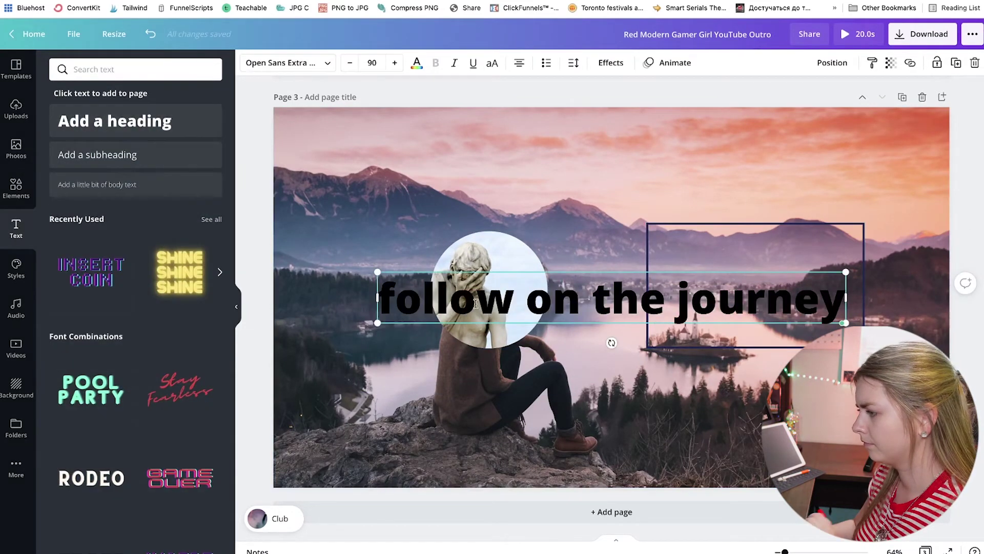
pyautogui.moveTo(594, 304); pyautogui.dragTo(615, 410)
pyautogui.click(136, 121)
pyautogui.write('watch me next')
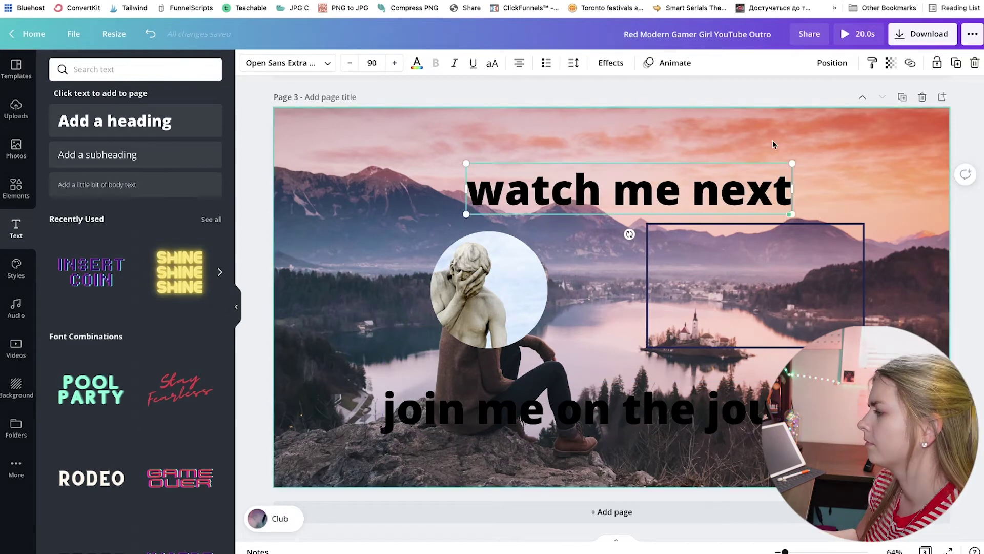
pyautogui.moveTo(628, 191); pyautogui.dragTo(701, 191)
# - Set 'watch me next' to Poppins Medium at frame width and 'join me on the journey' to Brittany
pyautogui.click(287, 62)
pyautogui.click(121, 229)
pyautogui.moveTo(538, 164); pyautogui.dragTo(672, 184)
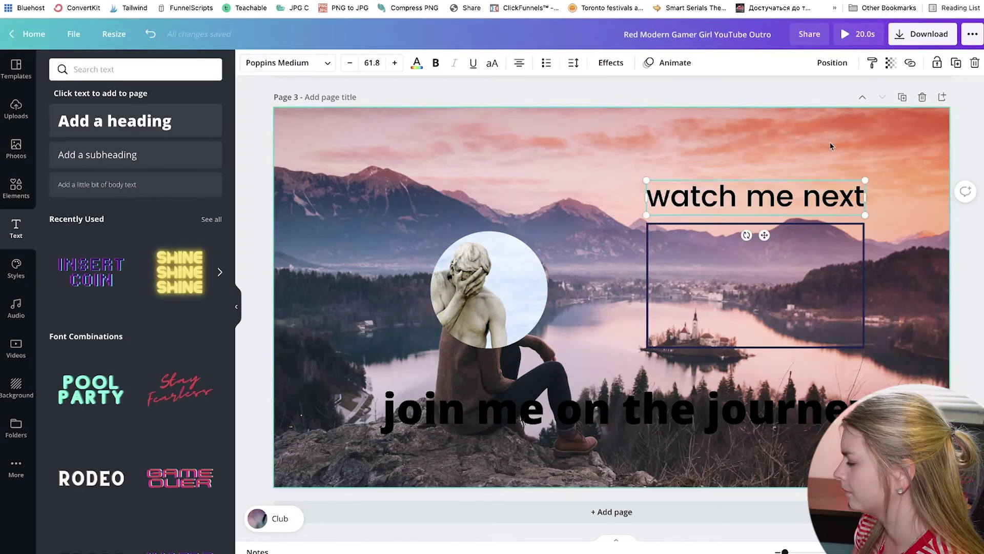
pyautogui.click(131, 296)
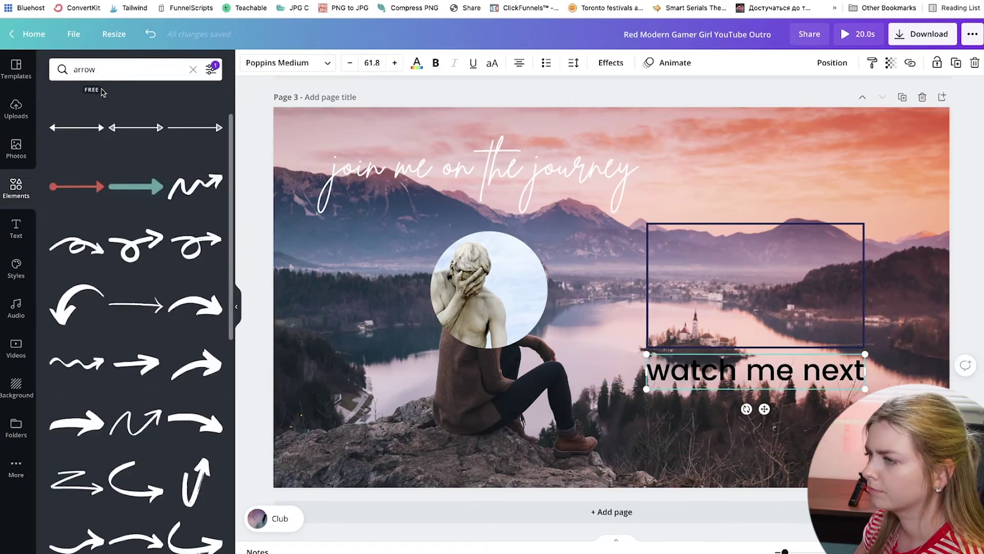
# - Add a feathered arrow beside the circle and enlarge and tilt the script text
pyautogui.scroll(-10, 136, 307)
pyautogui.click(195, 382)
pyautogui.moveTo(628, 274); pyautogui.dragTo(384, 274)
pyautogui.click(364, 179)
pyautogui.moveTo(625, 150); pyautogui.dragTo(641, 164)
pyautogui.moveTo(472, 221); pyautogui.dragTo(508, 241)
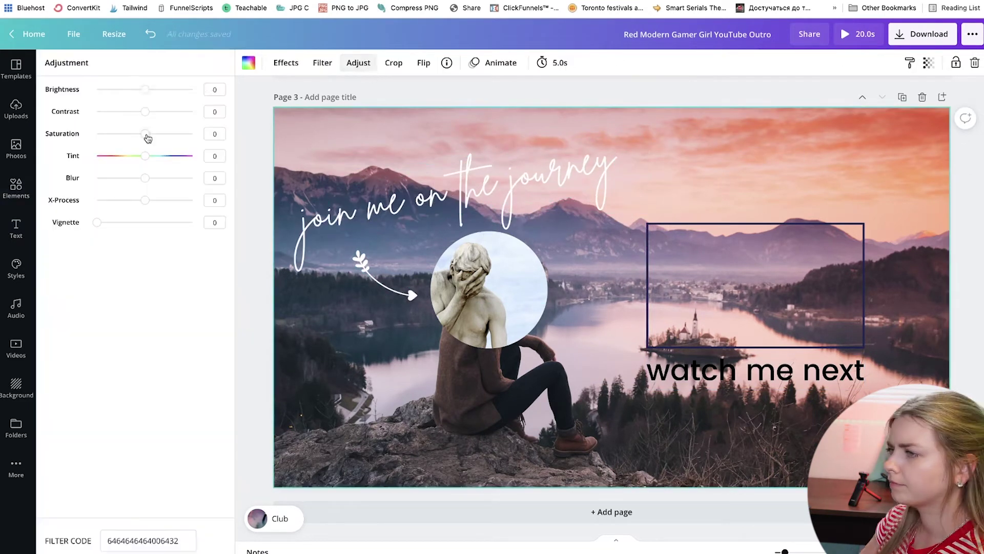
# - Lower the lake photo's contrast and make the WATCH NEXT text white
pyautogui.moveTo(145, 111); pyautogui.dragTo(128, 109)
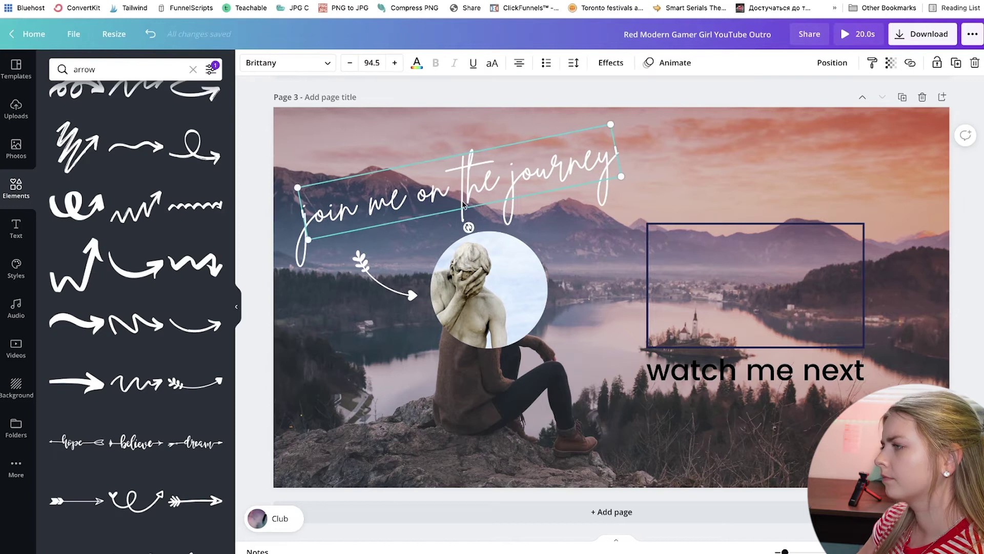
pyautogui.click(418, 64)
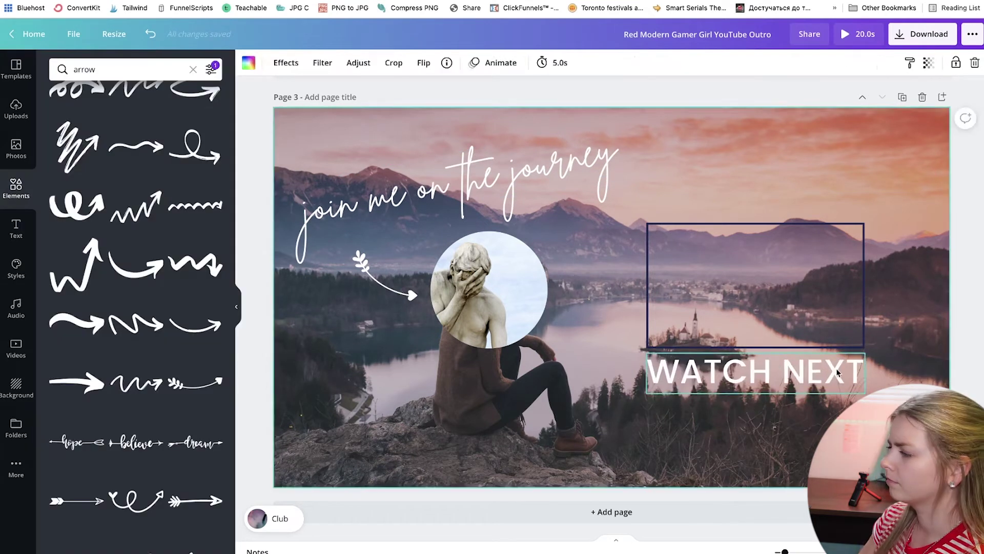
pyautogui.click(16, 146)
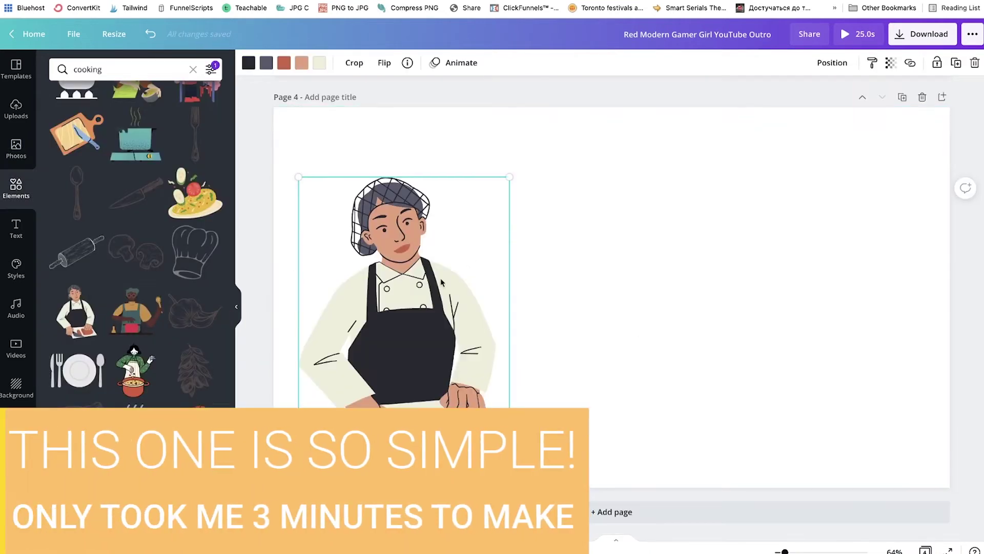
# - Enlarge the chef and stretch a wavy shape across the right, coloured salmon and dark
pyautogui.moveTo(510, 176); pyautogui.dragTo(553, 118)
pyautogui.click(628, 230)
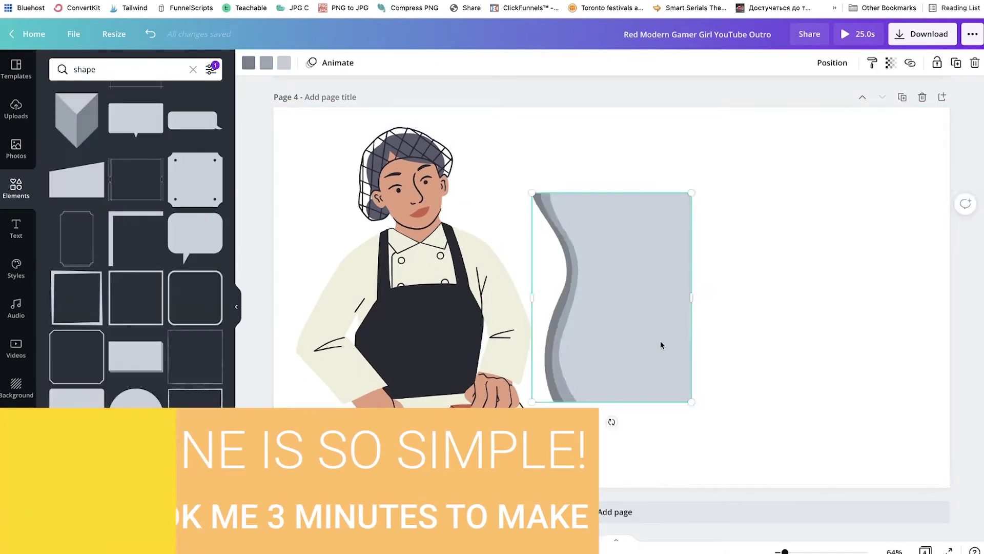
pyautogui.moveTo(692, 303); pyautogui.dragTo(950, 303)
pyautogui.click(248, 63)
pyautogui.click(209, 209)
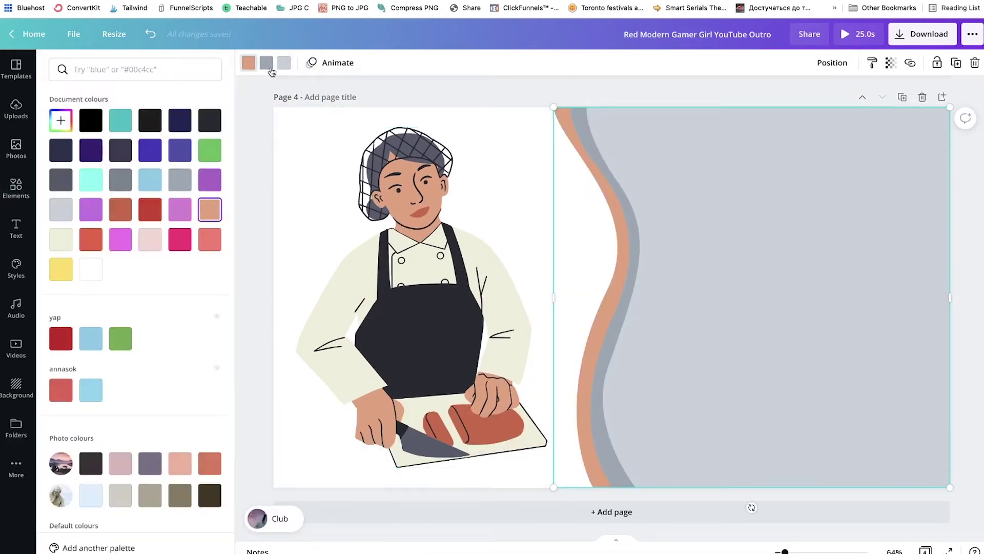
pyautogui.click(266, 62)
pyautogui.click(210, 119)
pyautogui.click(284, 62)
pyautogui.click(60, 239)
pyautogui.click(149, 120)
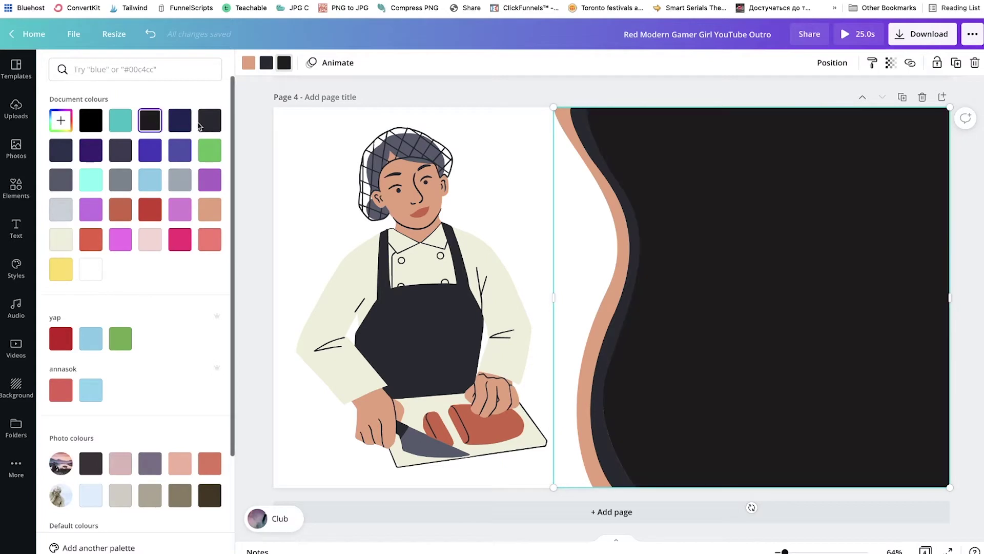
pyautogui.click(439, 91)
# - Copy page 3's rectangle frame onto page 4 in the dark panel's upper area
pyautogui.scroll(6, 672, 214)
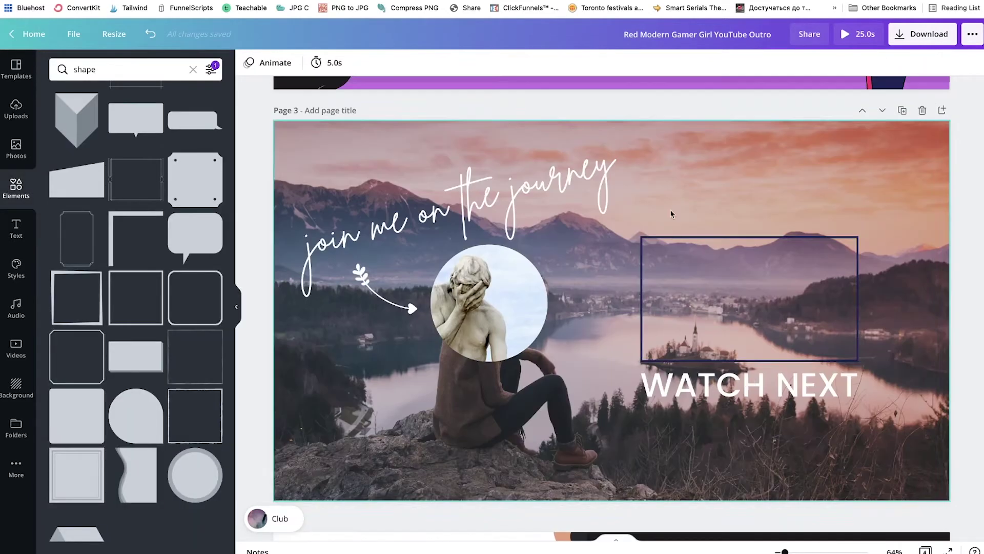
pyautogui.click(793, 239)
pyautogui.hotkey('ctrl', 'c')
pyautogui.scroll(-8, 793, 238)
pyautogui.hotkey('ctrl', 'v')
pyautogui.moveTo(859, 274); pyautogui.dragTo(717, 296)
pyautogui.click(462, 266)
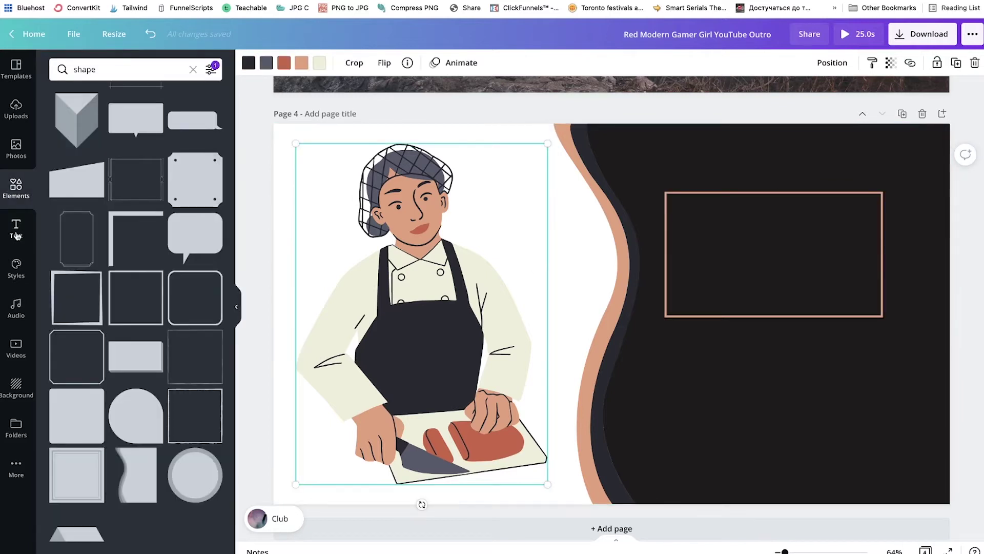
# - Add the BAKED FRESH text combination, retype it as WATCH NEXT and centre it under the frame
pyautogui.click(16, 228)
pyautogui.click(180, 202)
pyautogui.moveTo(941, 303); pyautogui.dragTo(892, 339)
pyautogui.doubleClick(767, 361)
pyautogui.write('WATCH')
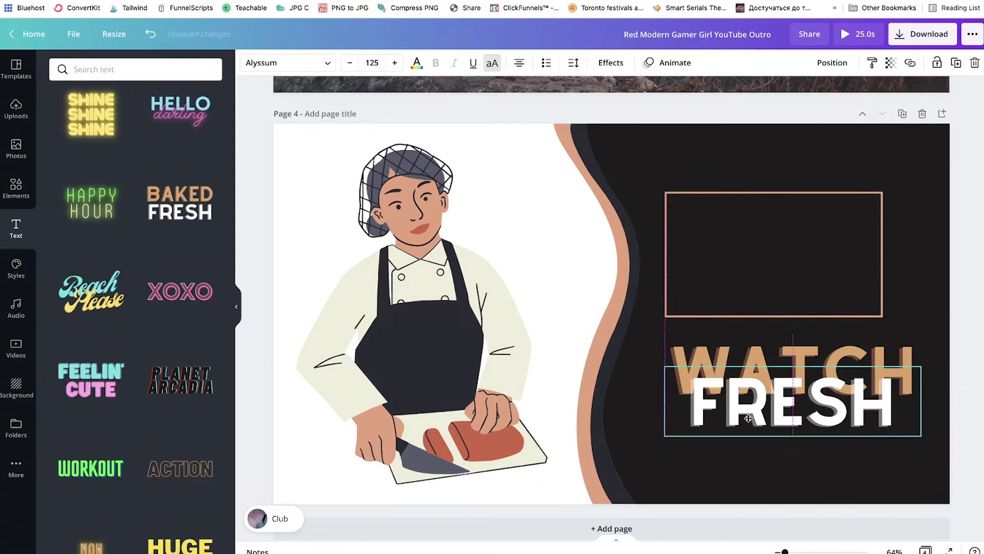
pyautogui.write('NEXT')
pyautogui.moveTo(846, 423); pyautogui.dragTo(830, 412)
pyautogui.moveTo(913, 484); pyautogui.dragTo(662, 185)
pyautogui.click(437, 136)
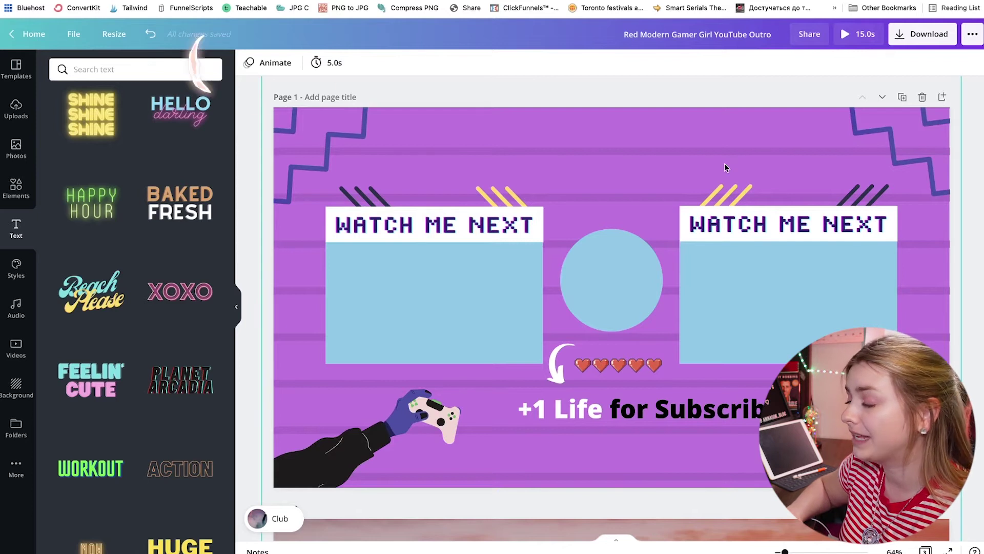
# - Apply the Tumble page animation to the purple gamer page
pyautogui.click(273, 63)
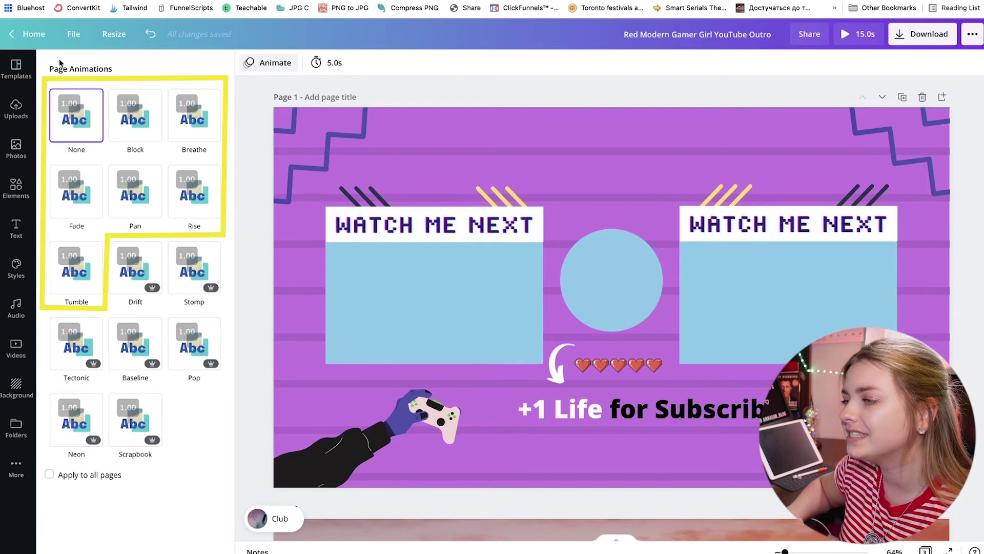
pyautogui.click(88, 272)
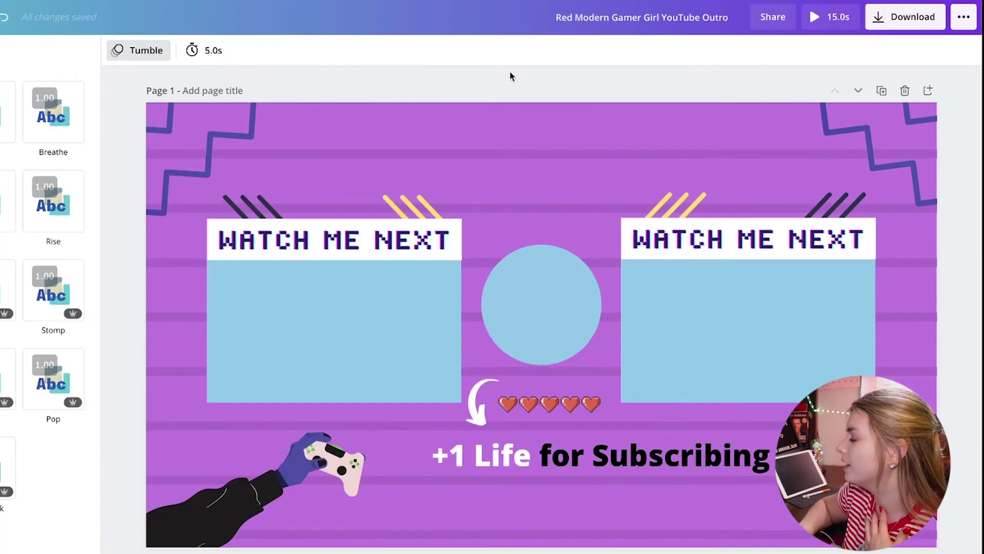
# - Download only page 1 as an MP4 video
pyautogui.click(891, 23)
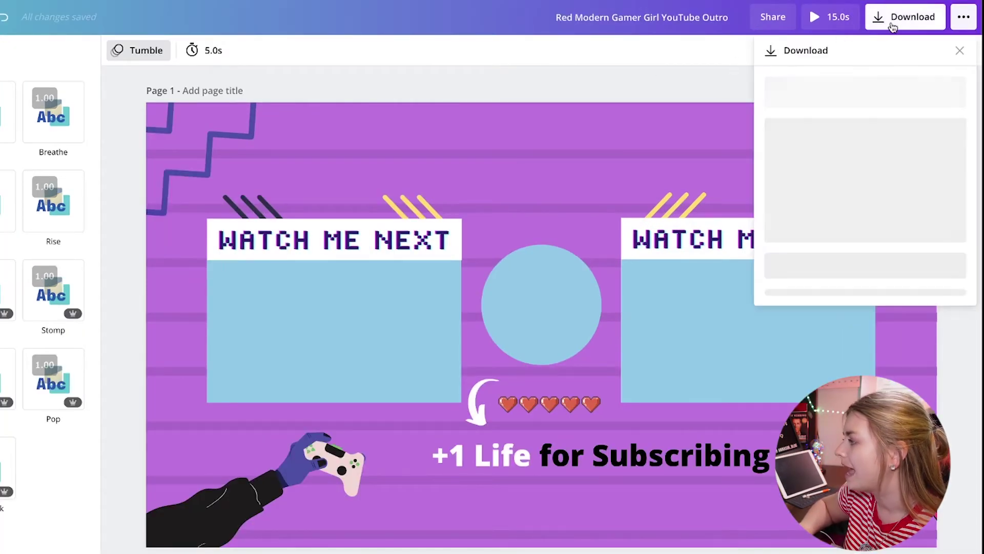
pyautogui.click(828, 157)
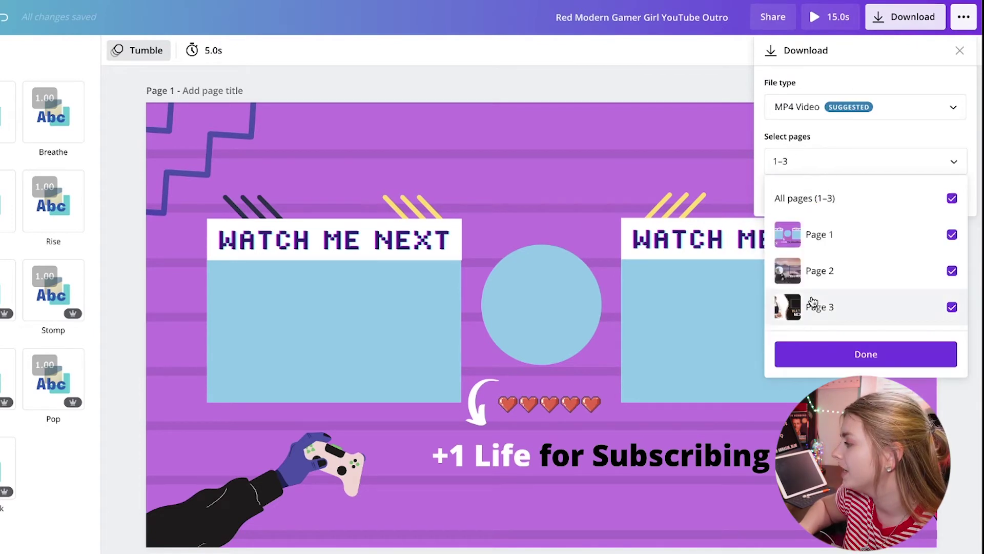
pyautogui.click(851, 309)
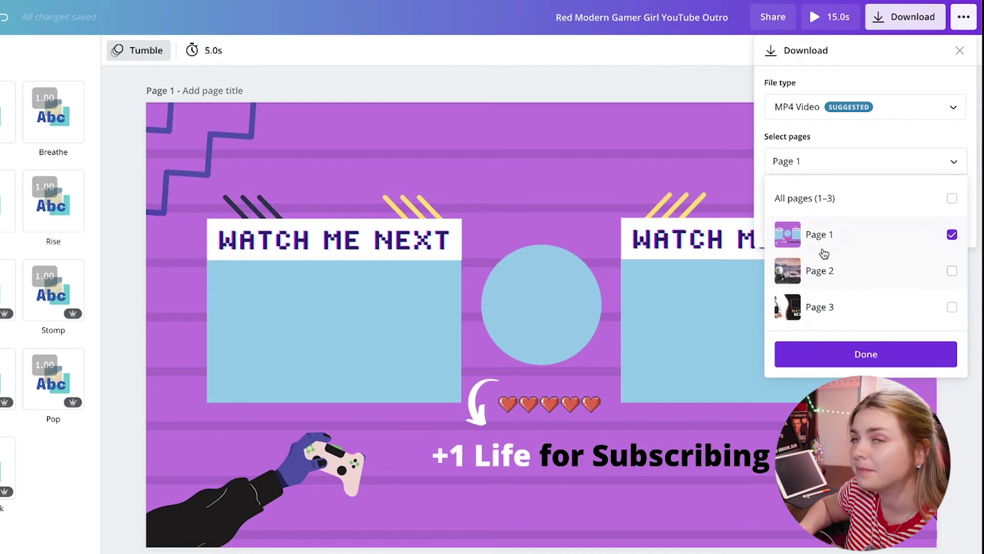
pyautogui.click(821, 106)
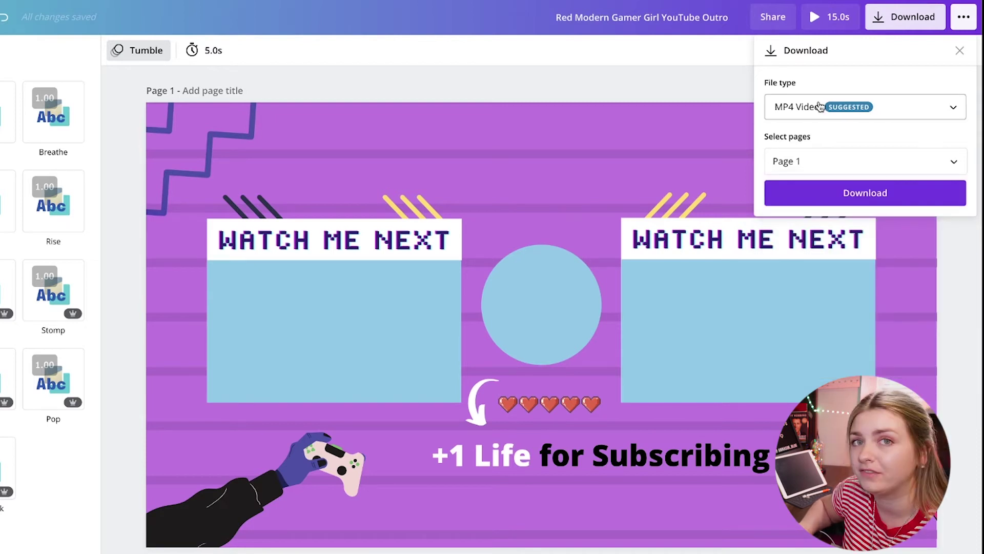
pyautogui.click(813, 199)
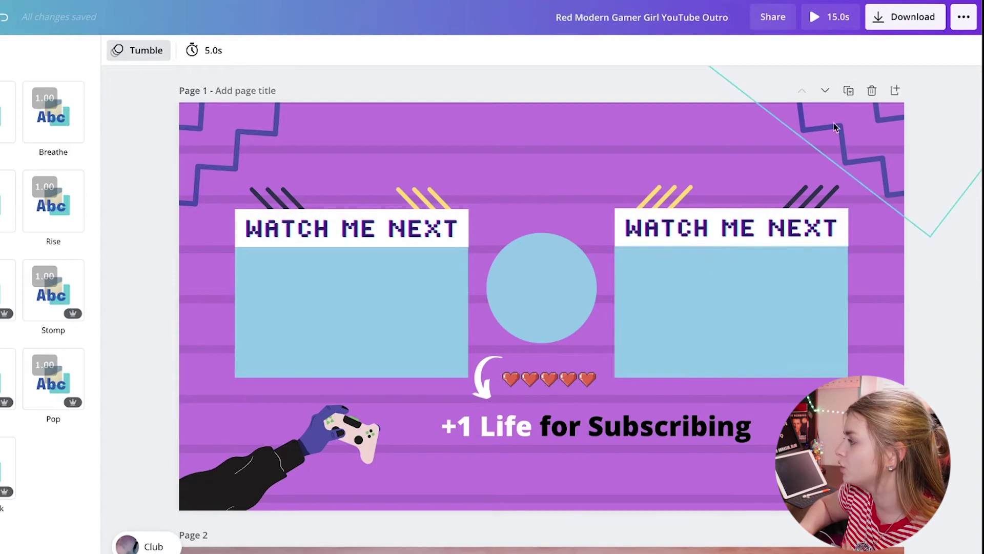
# - Switch the download file type to JPG for all pages
pyautogui.click(903, 30)
pyautogui.click(855, 105)
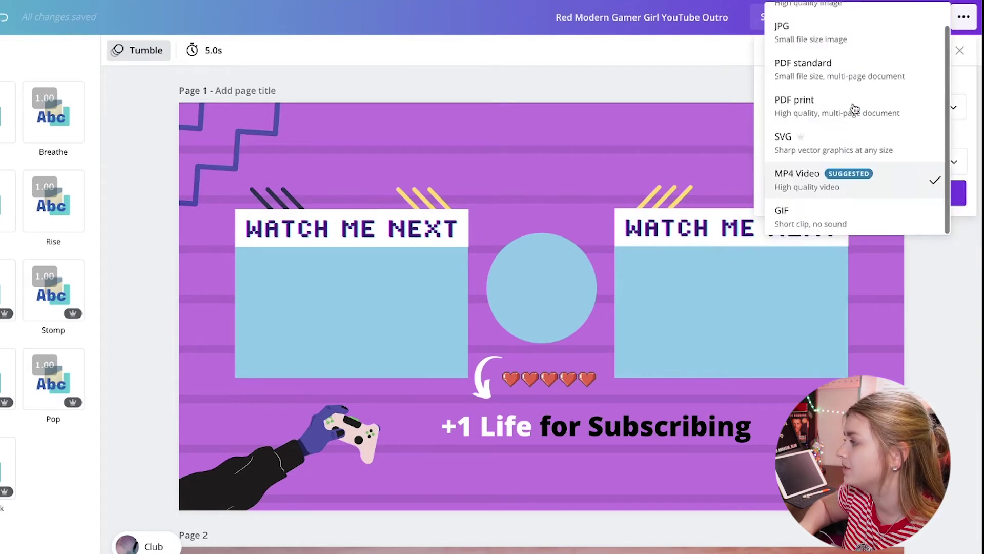
pyautogui.scroll(1, 805, 50)
pyautogui.click(803, 55)
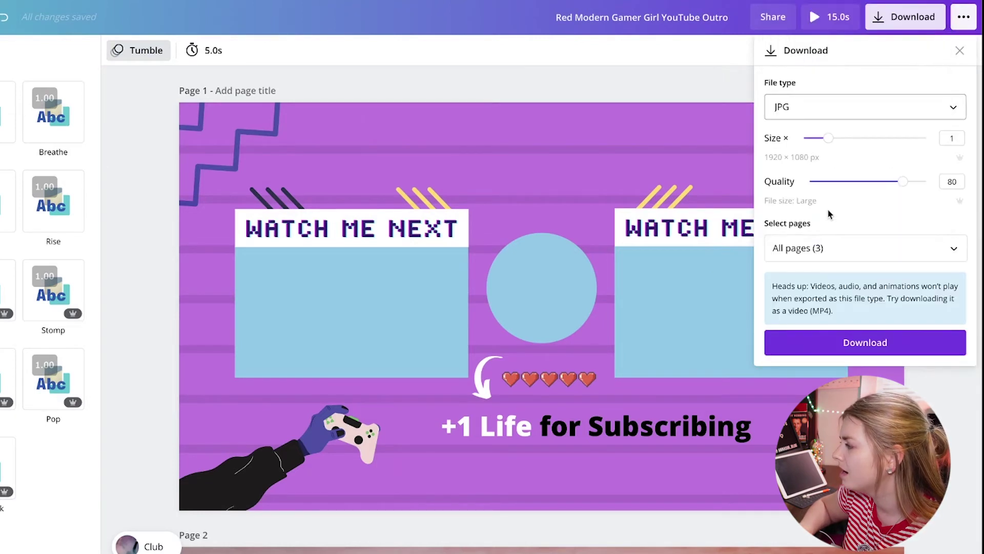